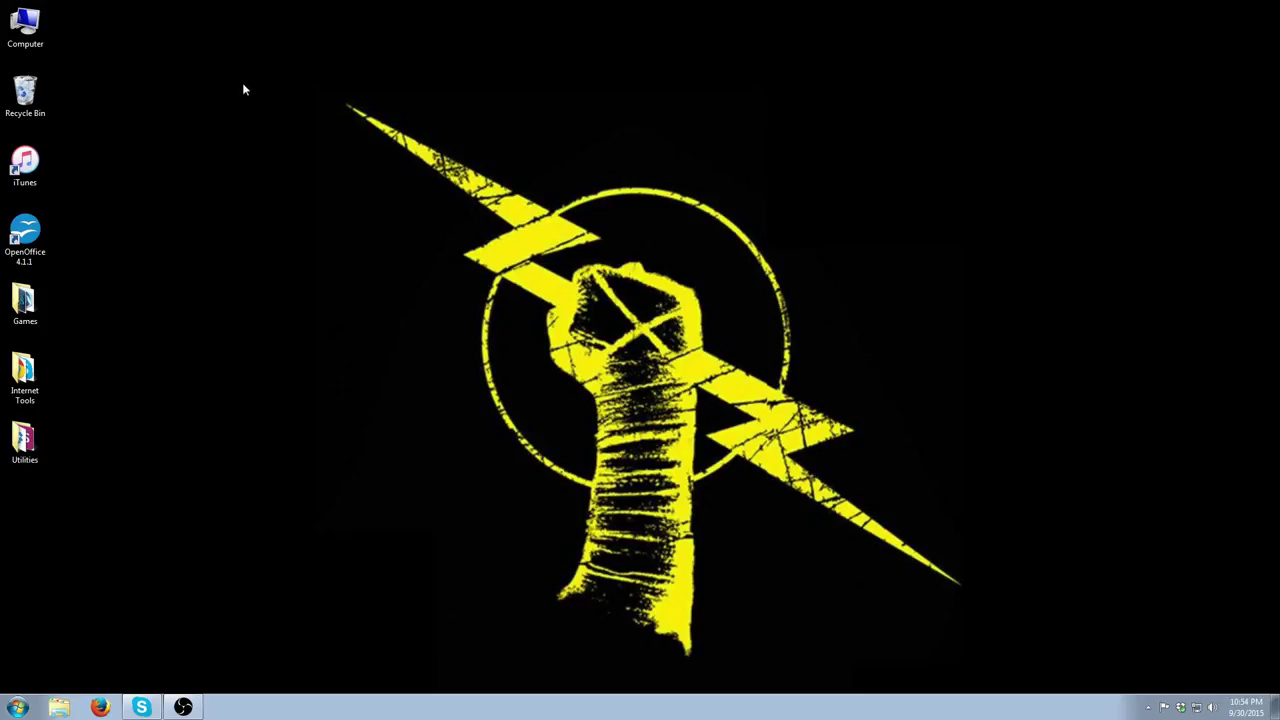
- Open the file properties of setup.exe on the BD-RE Drive (D:) MOVIES disc
double_click(15, 27)
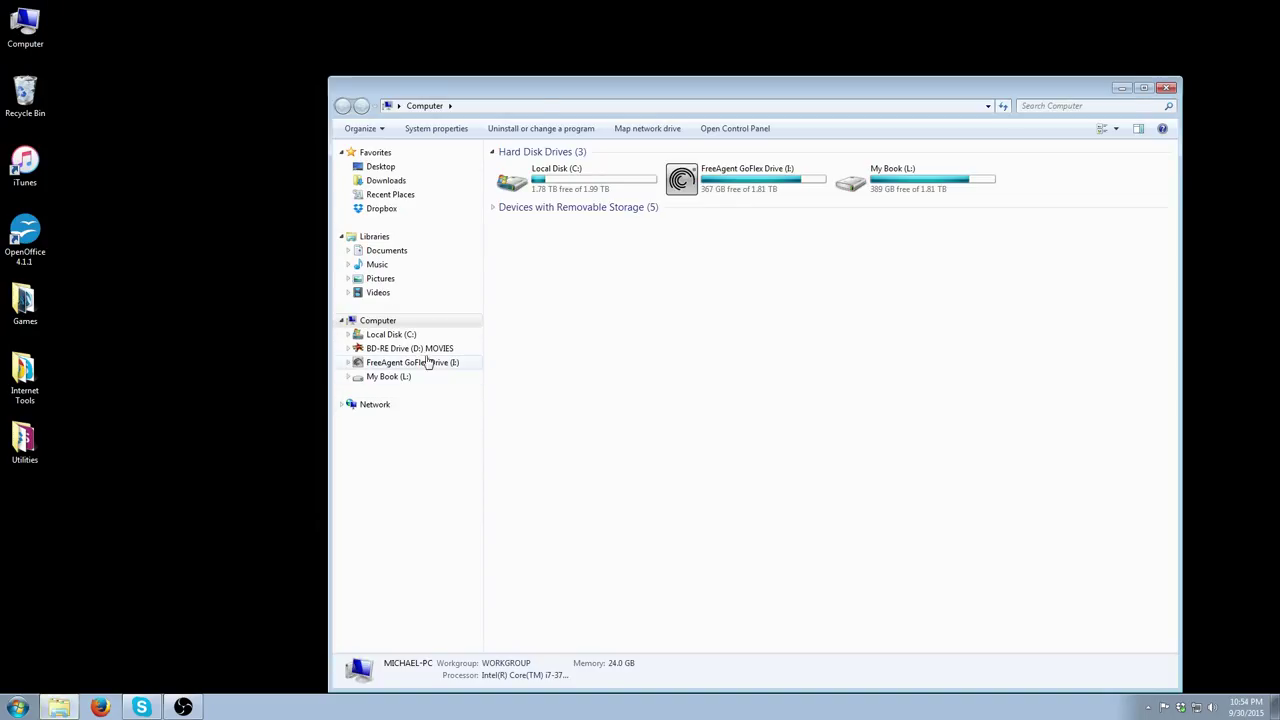
click(424, 349)
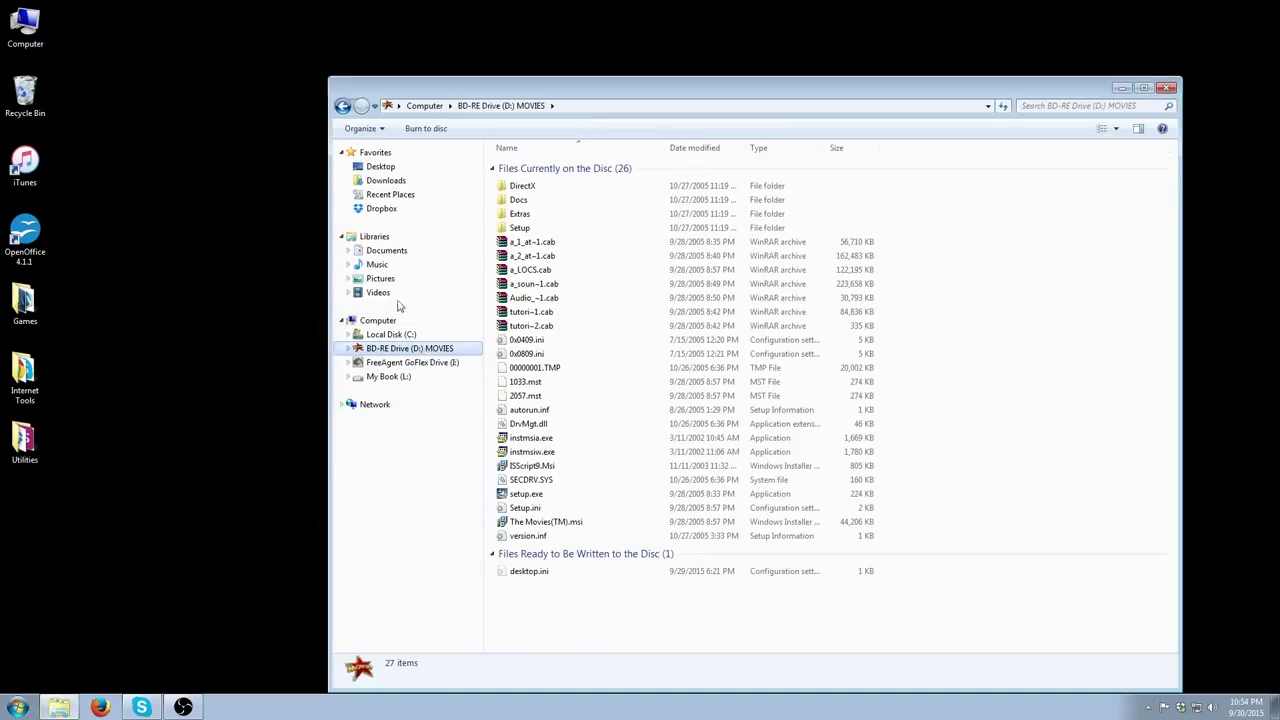
click(533, 494)
right_click(531, 494)
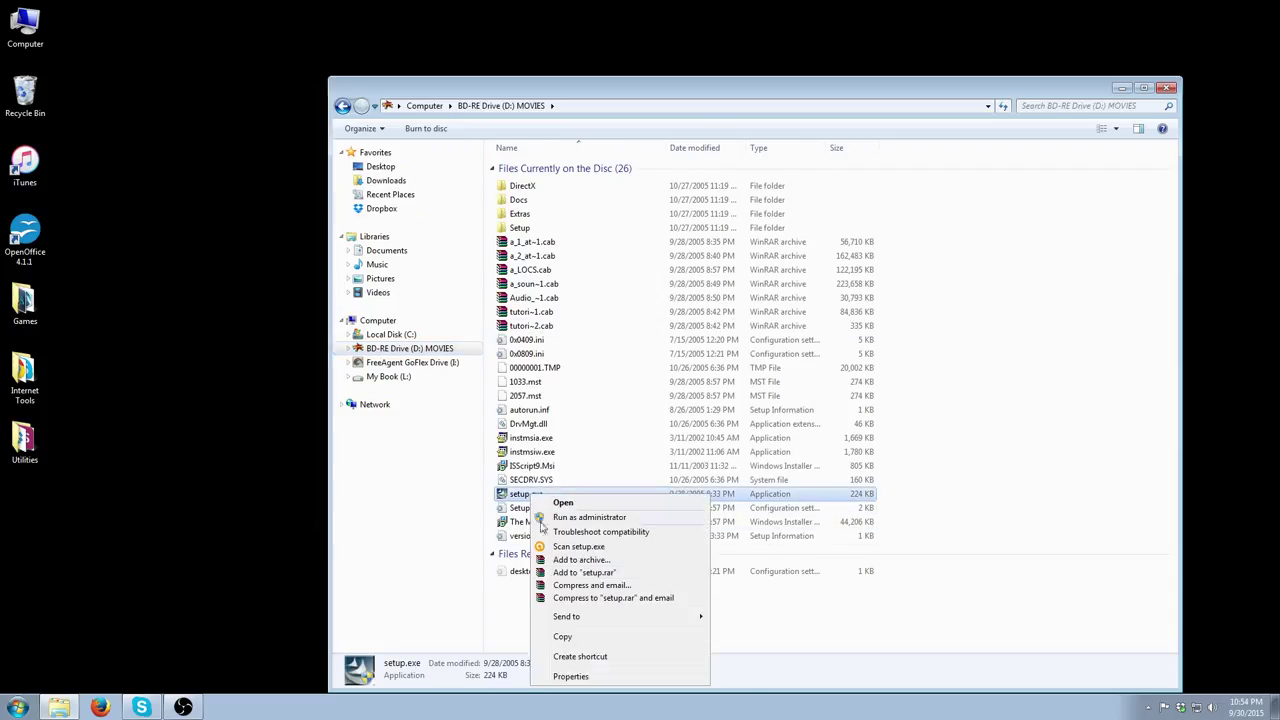
click(571, 677)
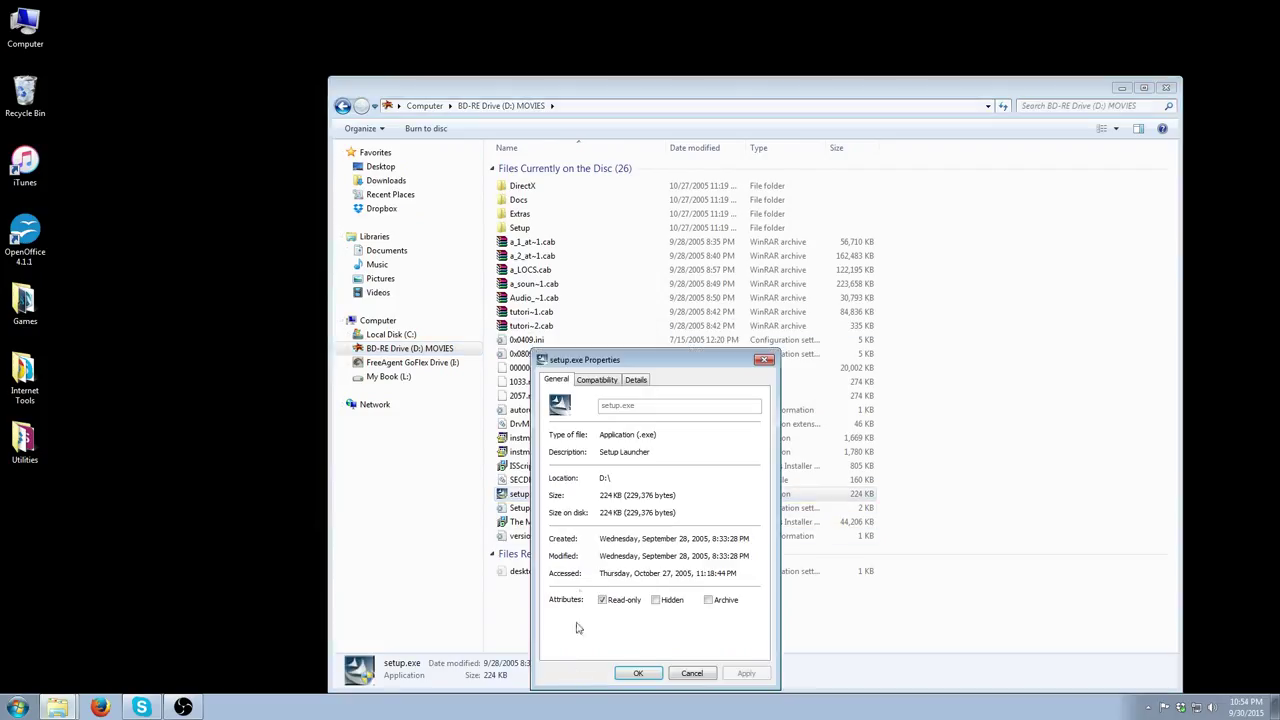
- Set setup.exe's compatibility mode to Windows XP (Service Pack 3) and accept the properties
click(600, 381)
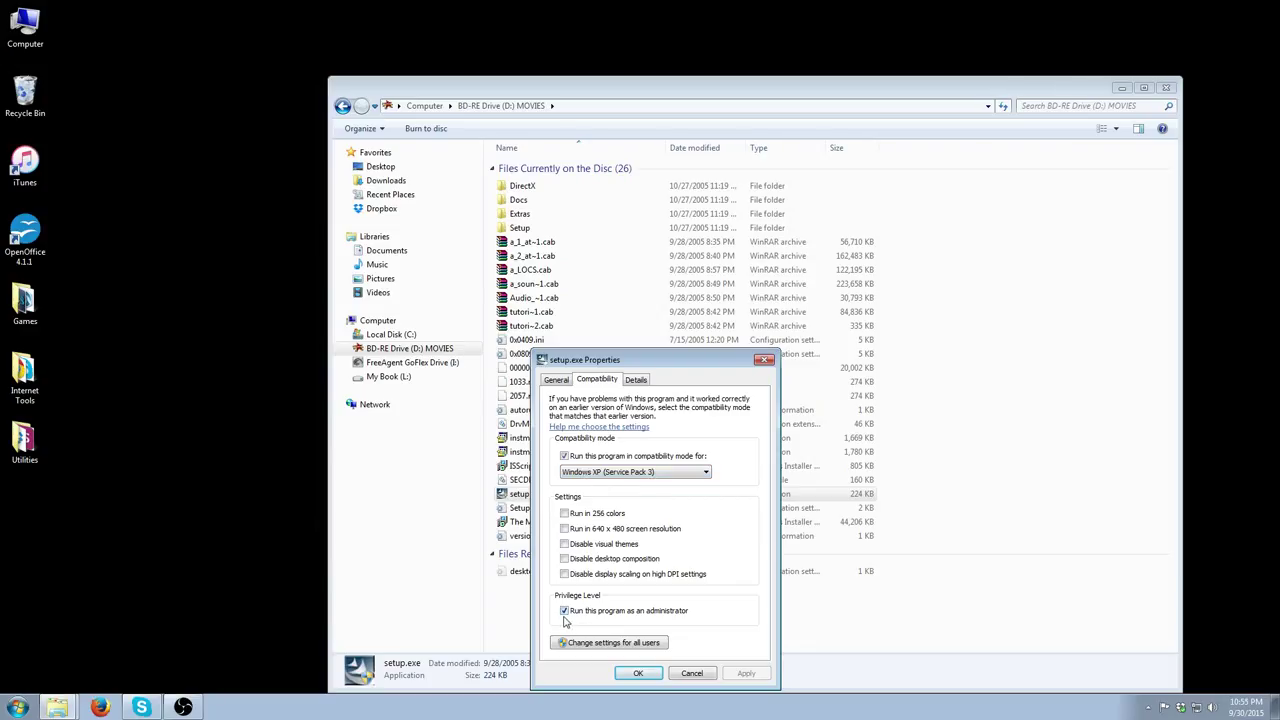
click(659, 476)
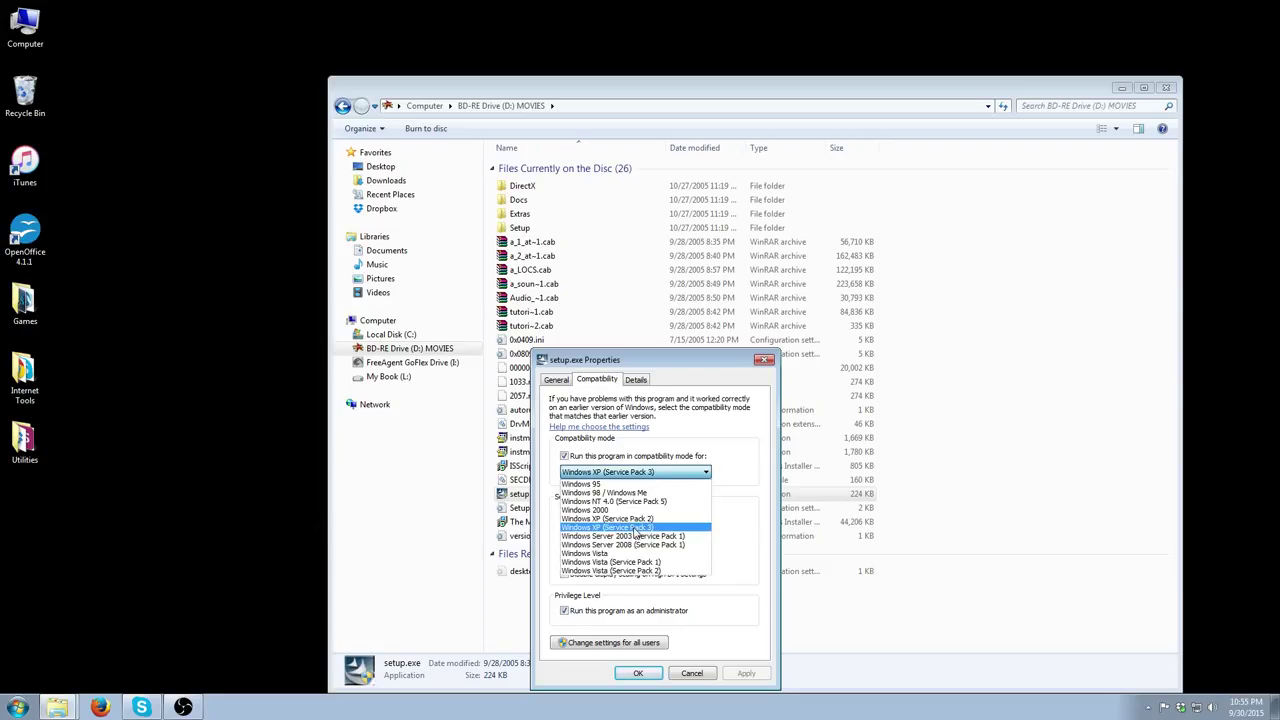
click(636, 530)
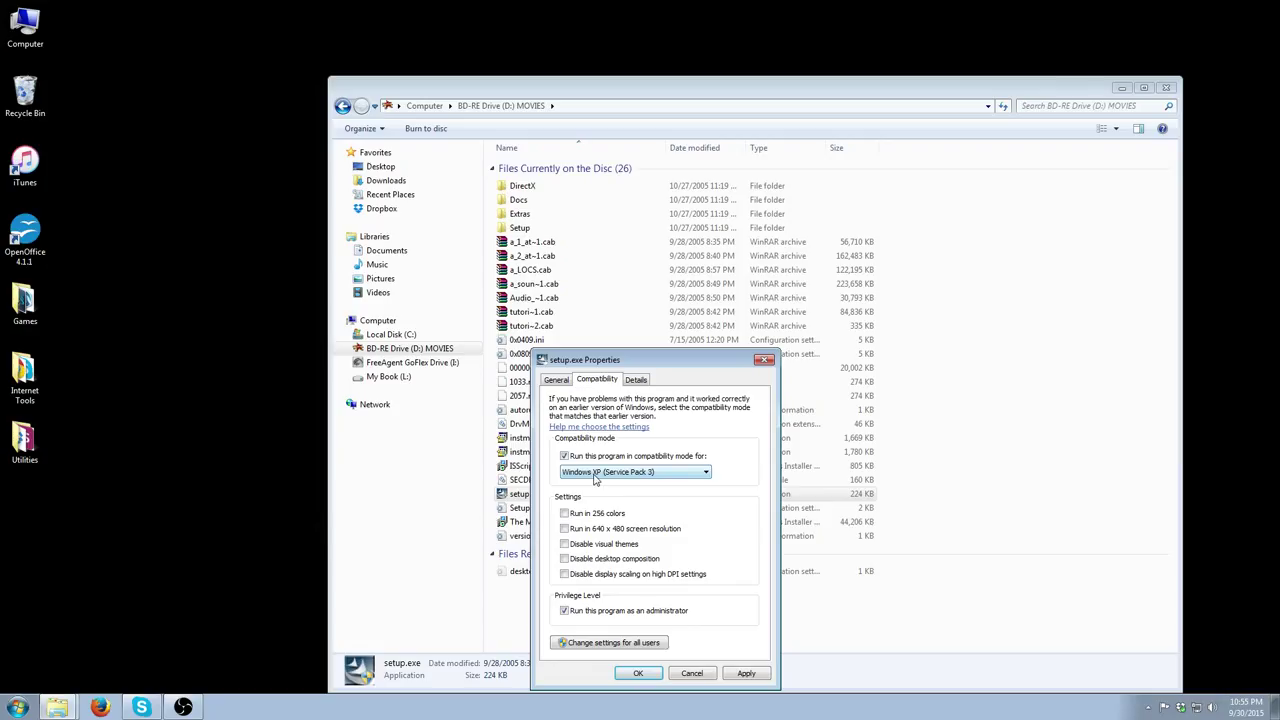
click(645, 676)
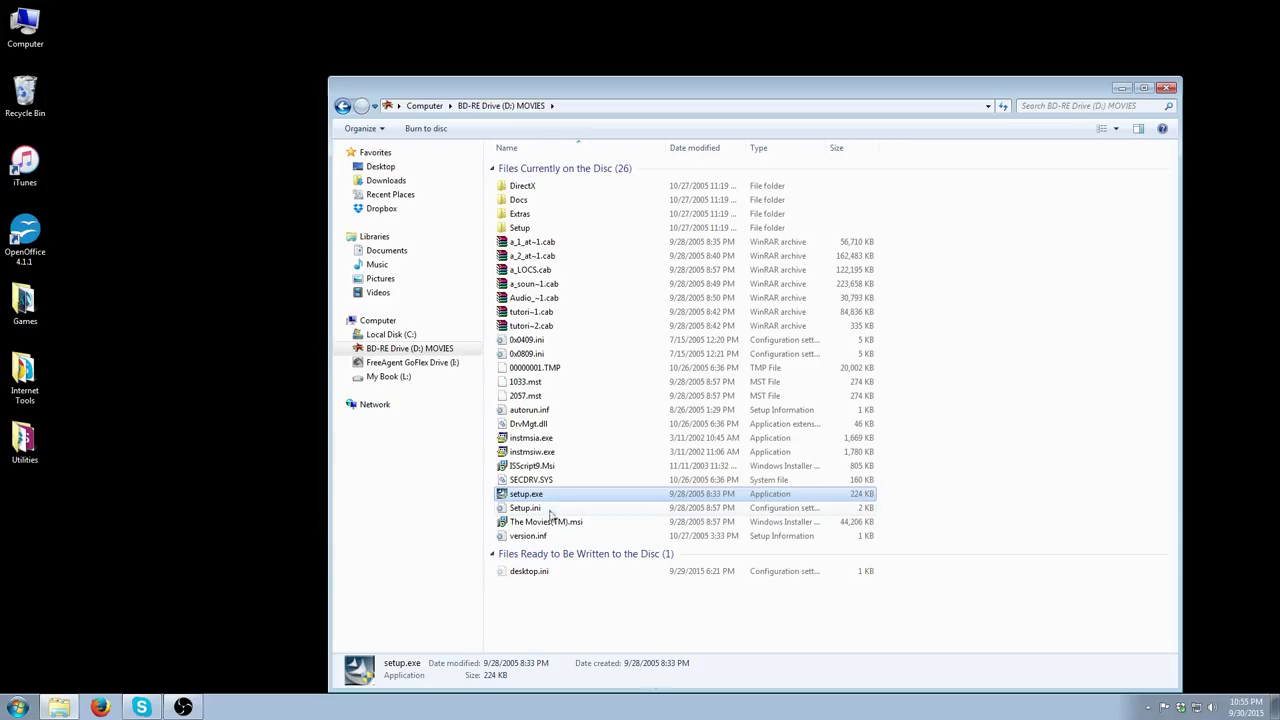
- Open the game's installation folder at C:\Program Files (x86)\Lionhead Studios Ltd\The Movies
click(397, 338)
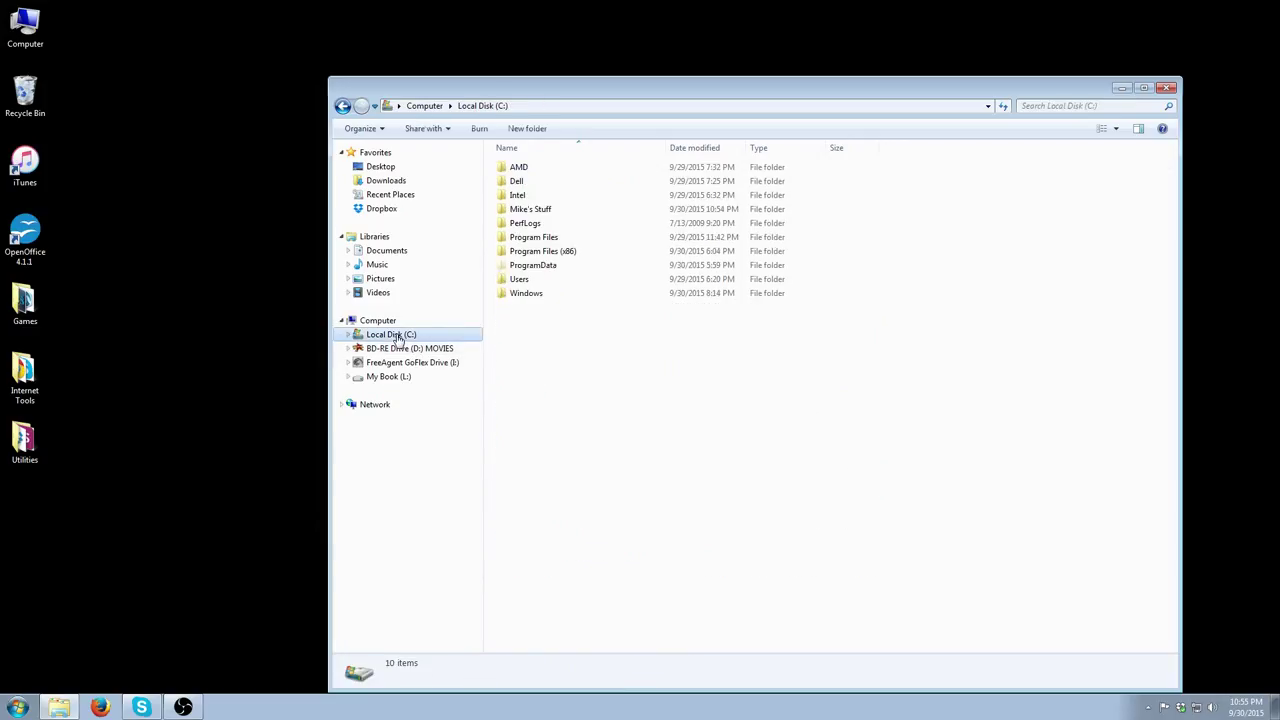
double_click(530, 256)
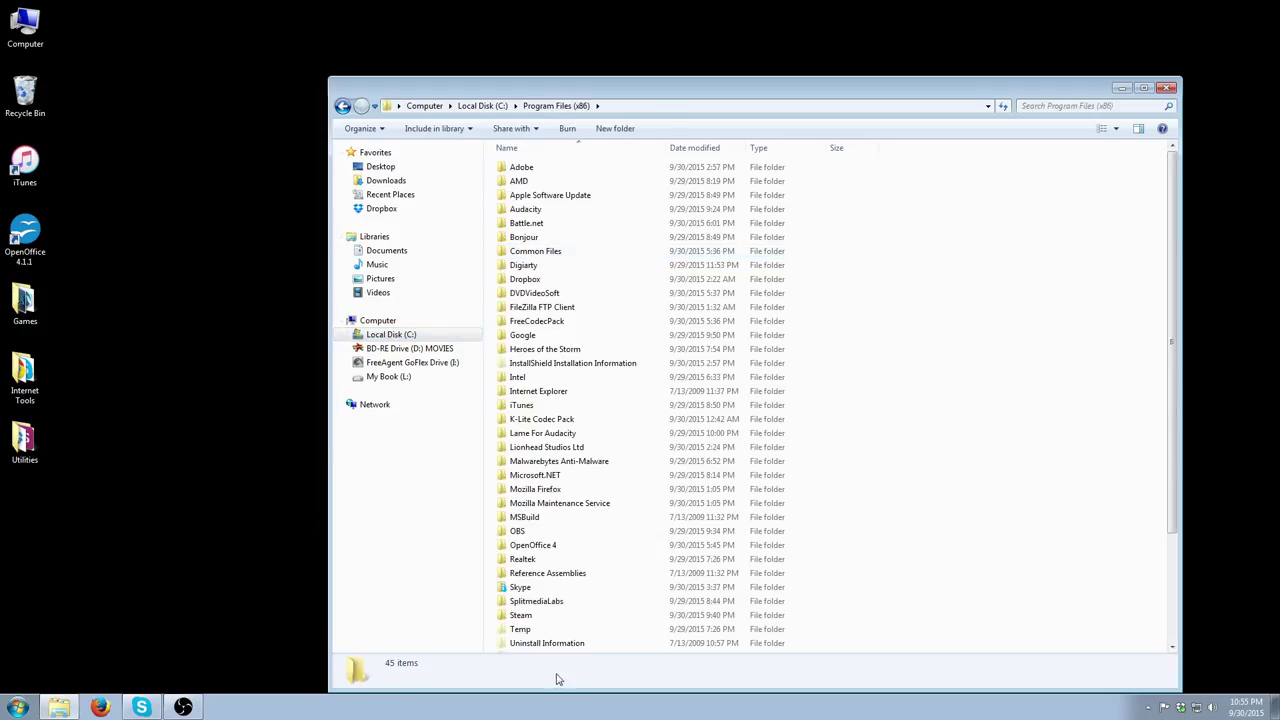
double_click(530, 447)
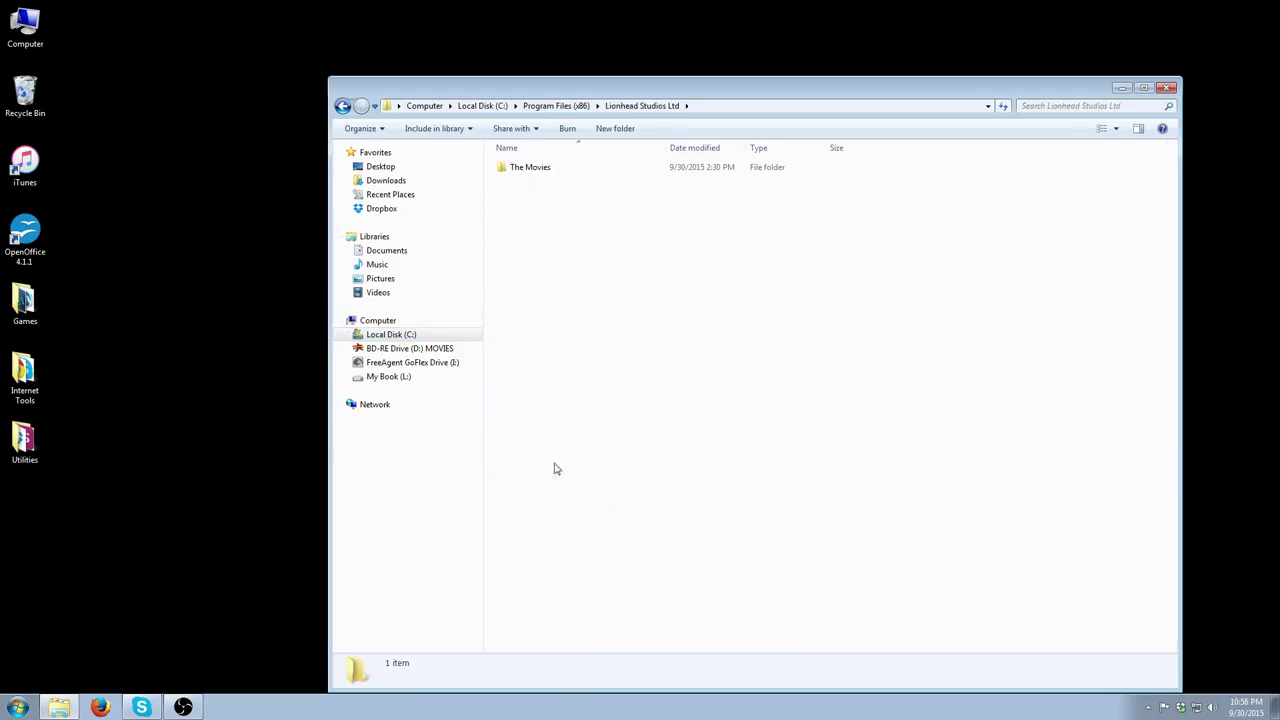
double_click(522, 172)
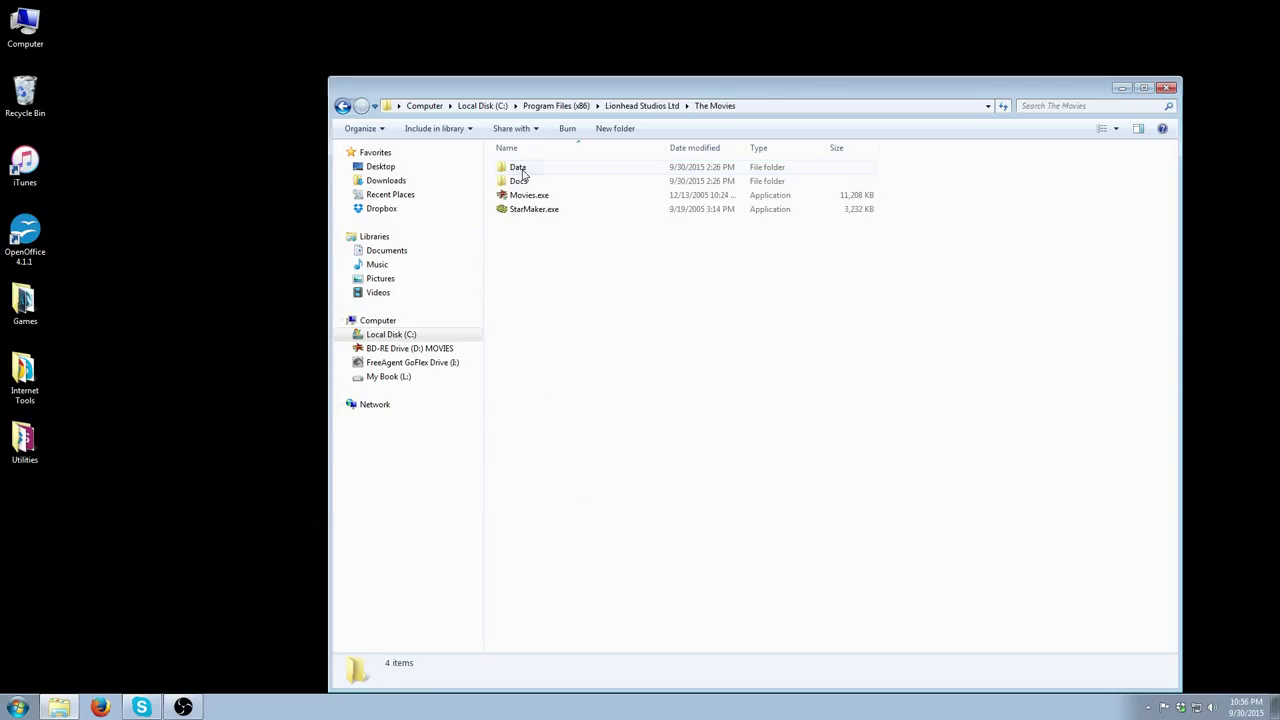
- Check the compatibility mode and privilege level in the properties of Movies.exe
right_click(523, 199)
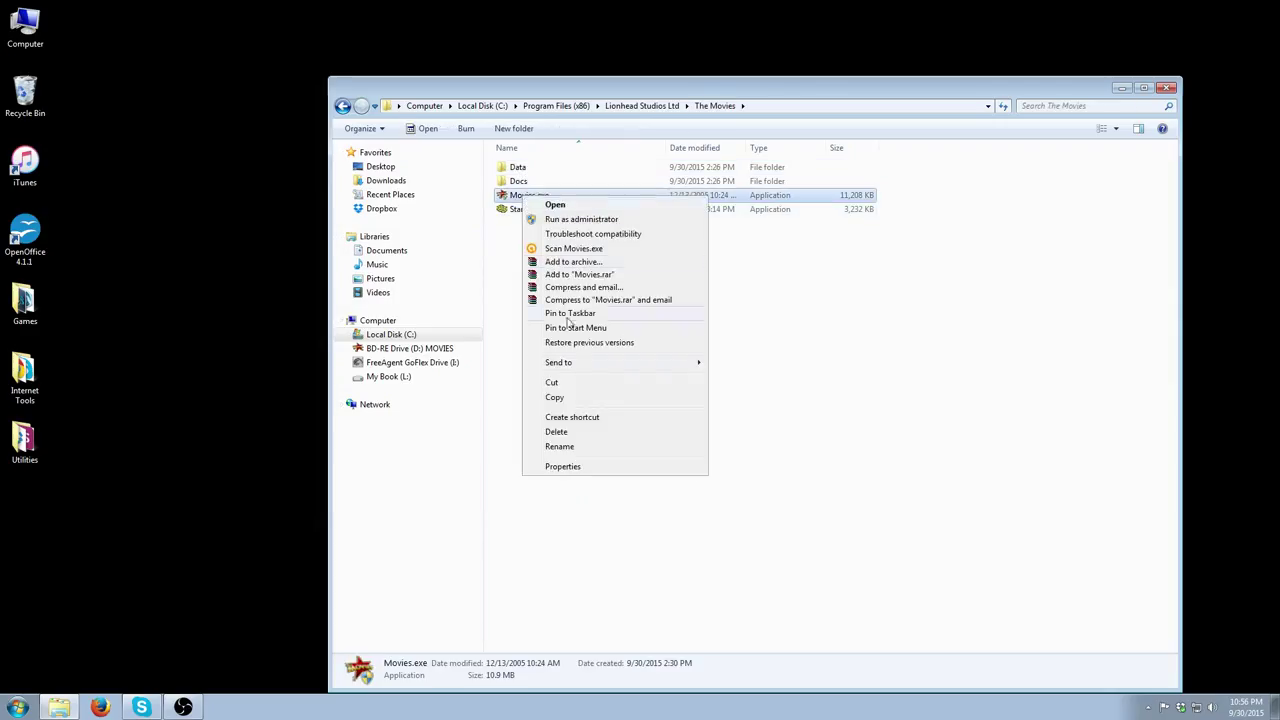
click(590, 472)
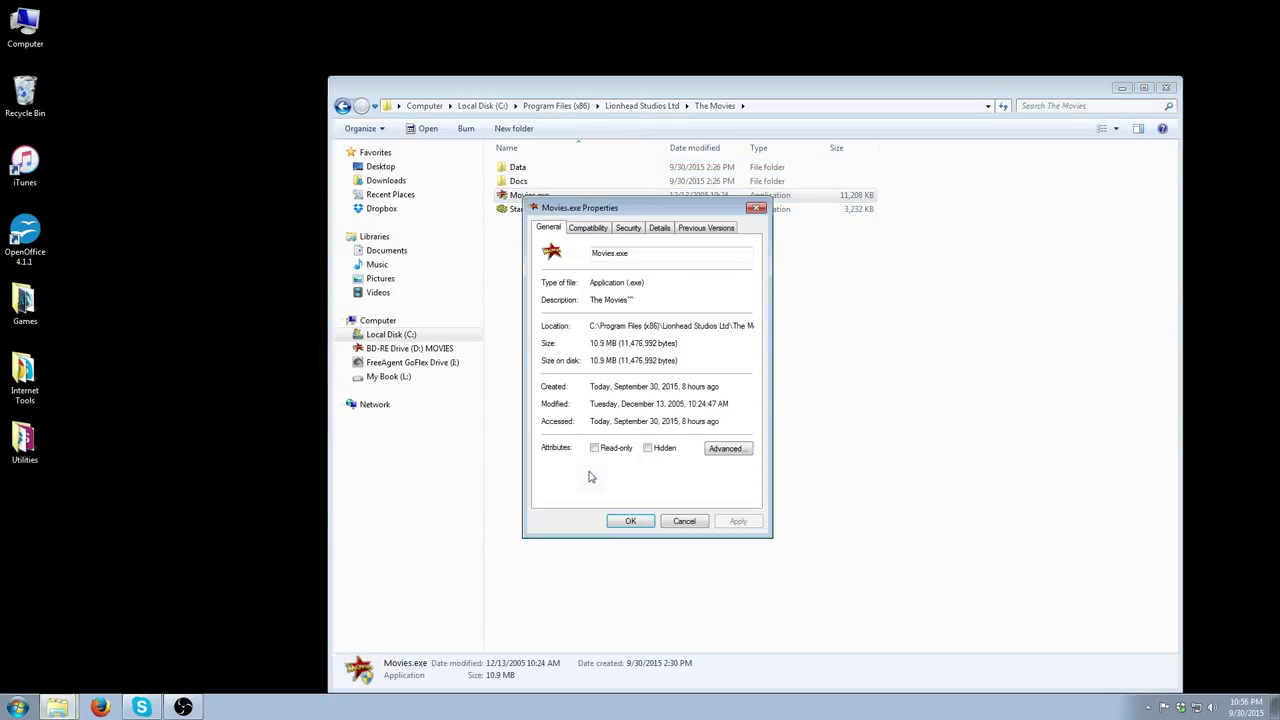
click(605, 230)
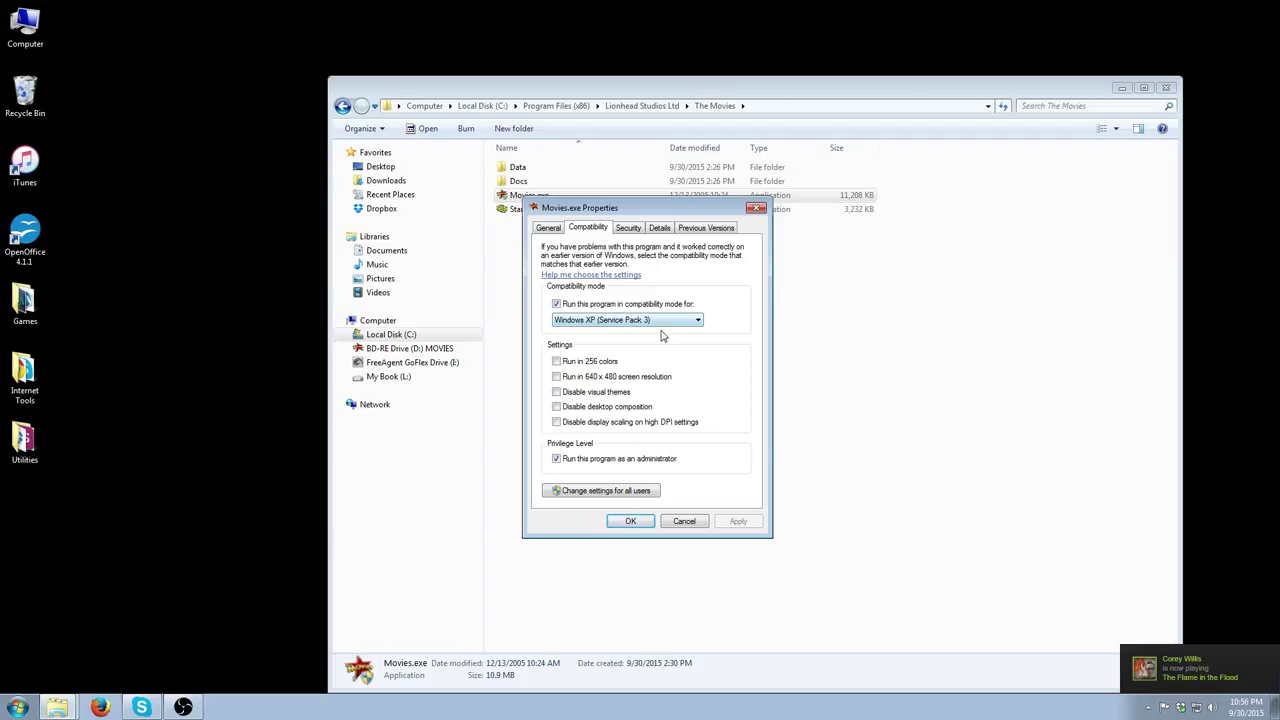
click(631, 521)
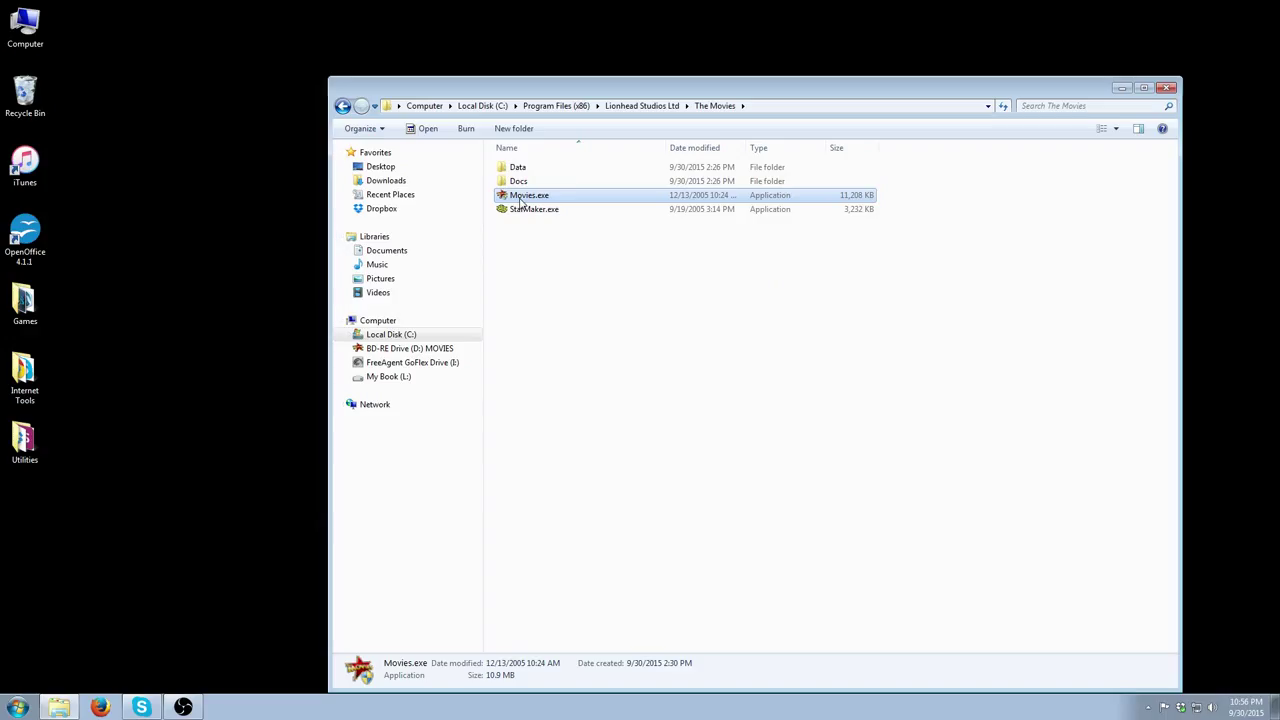
- Launch Movies.exe and check the graphical detail, screen size and color depth in the game's video options
double_click(520, 196)
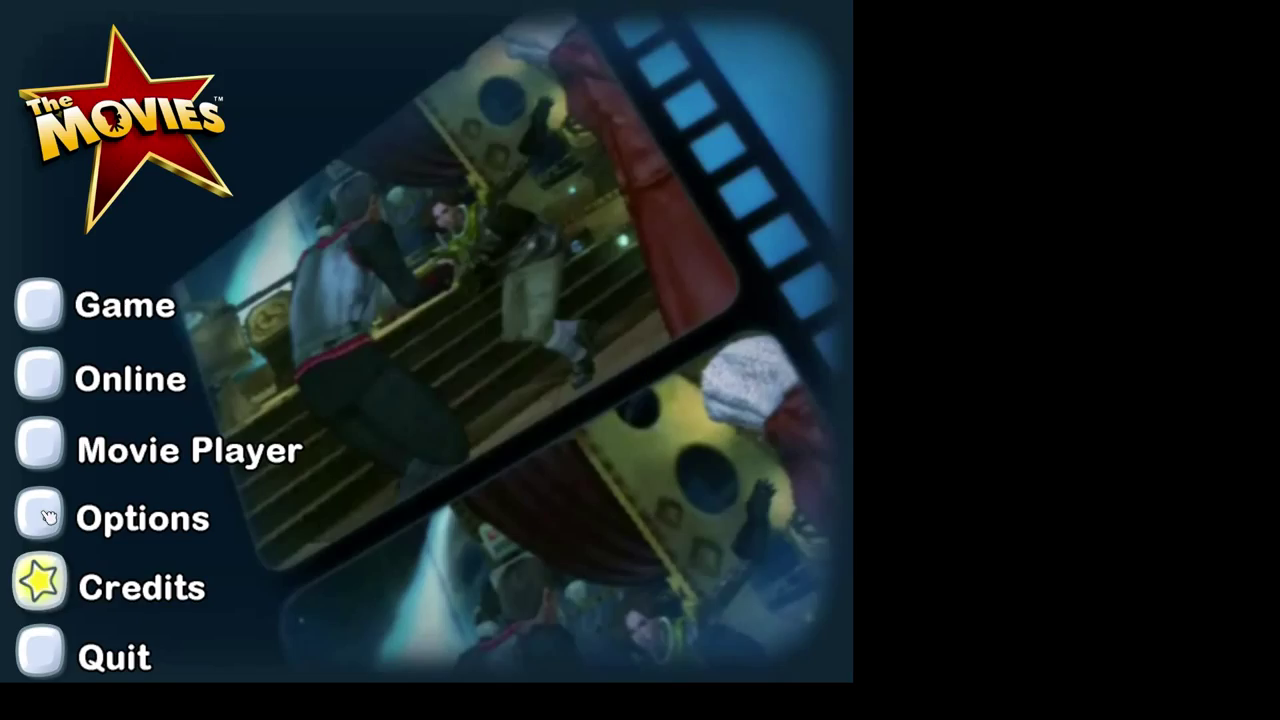
click(48, 516)
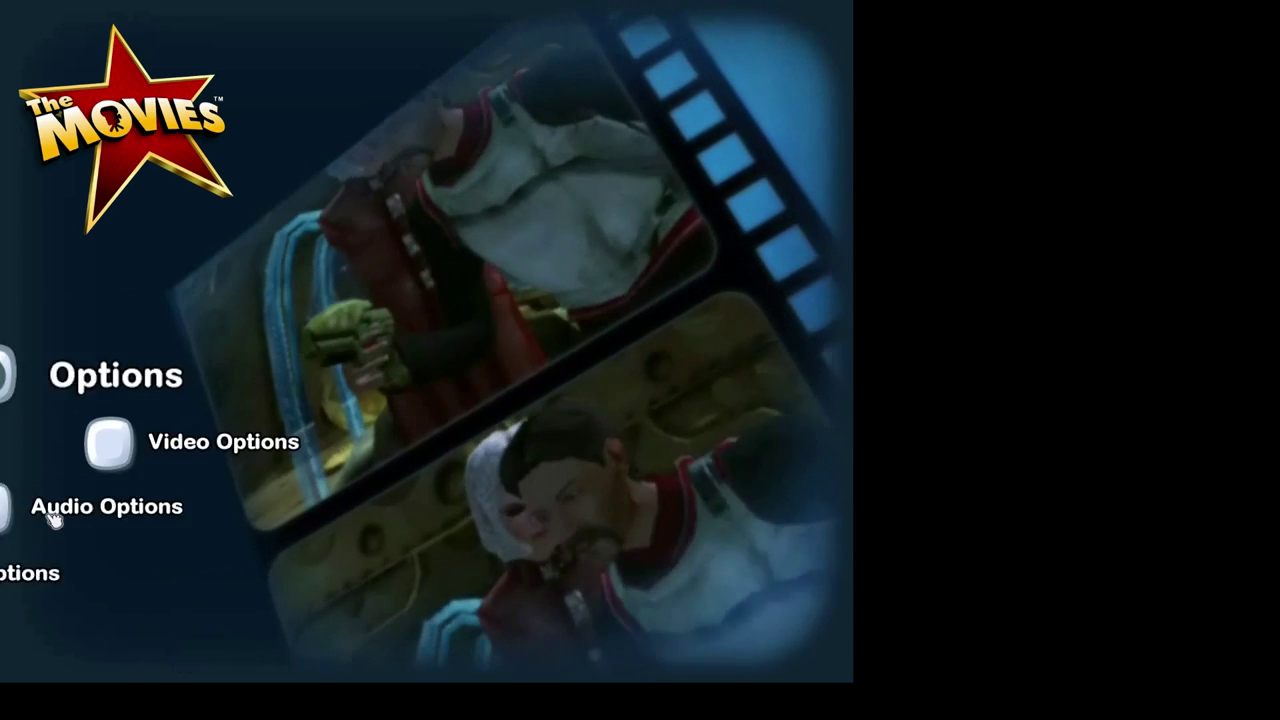
click(55, 441)
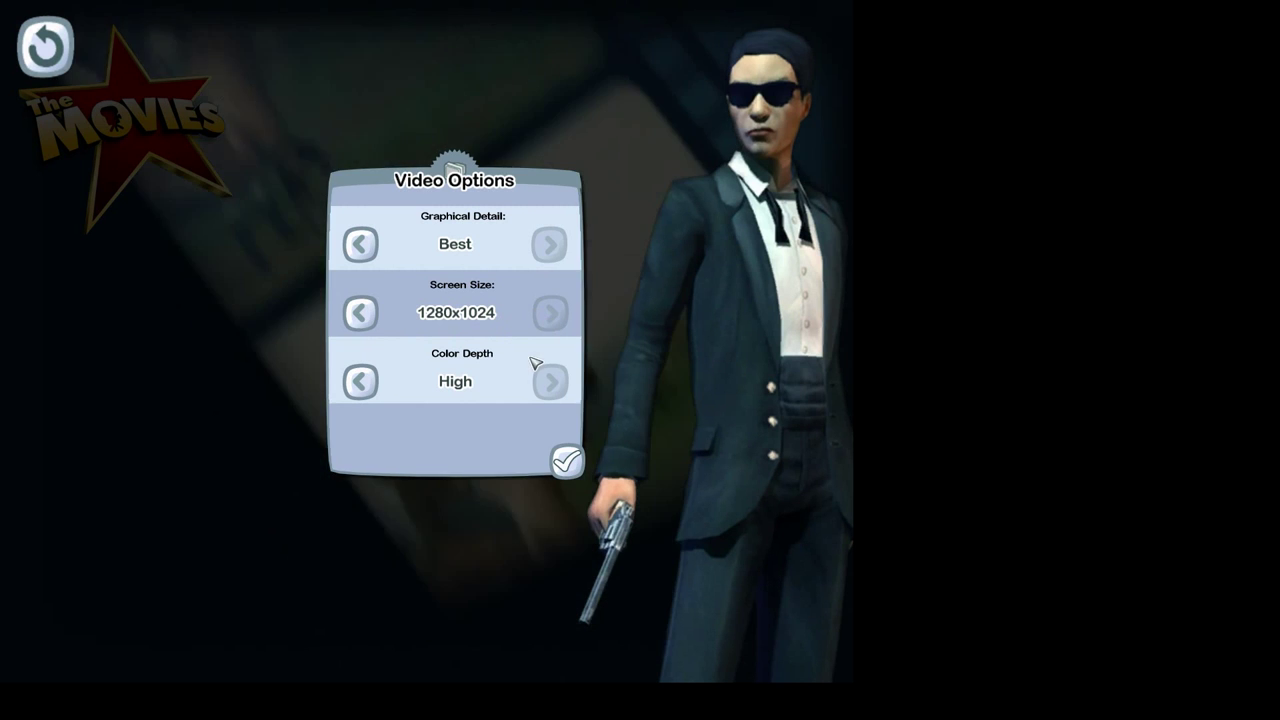
click(566, 460)
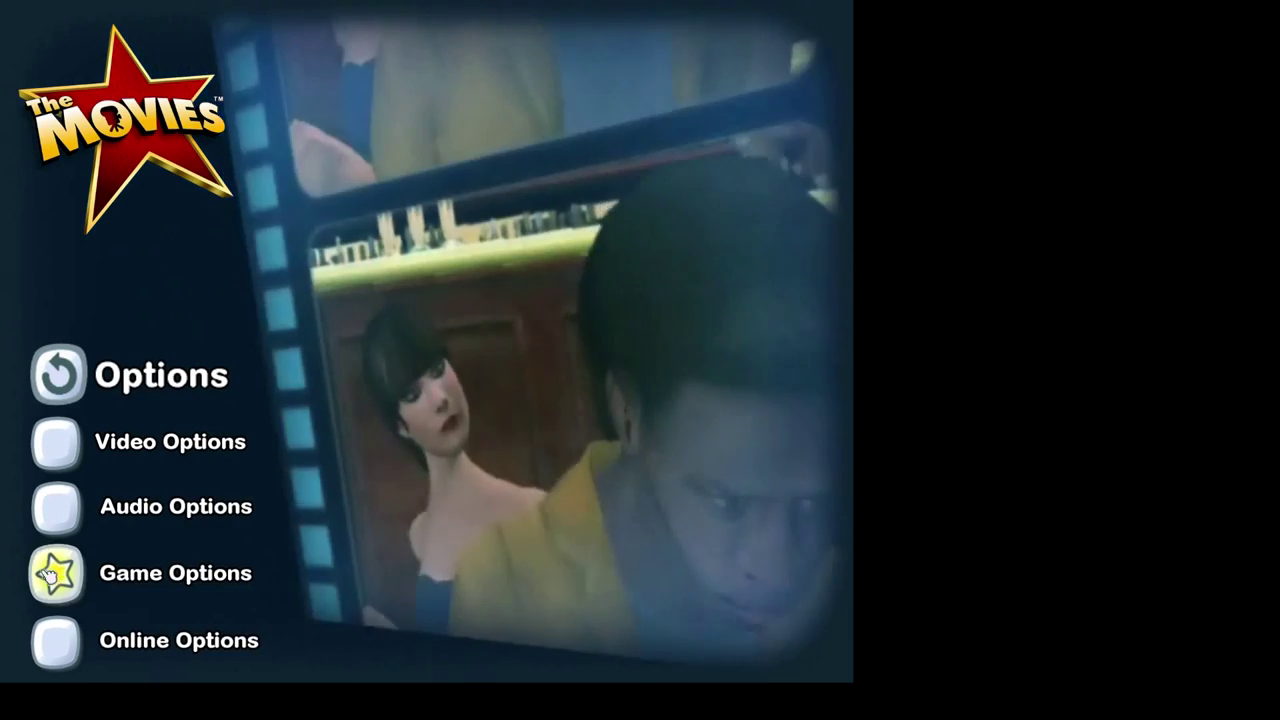
- Return to the game's main menu and quit The Movies
click(78, 372)
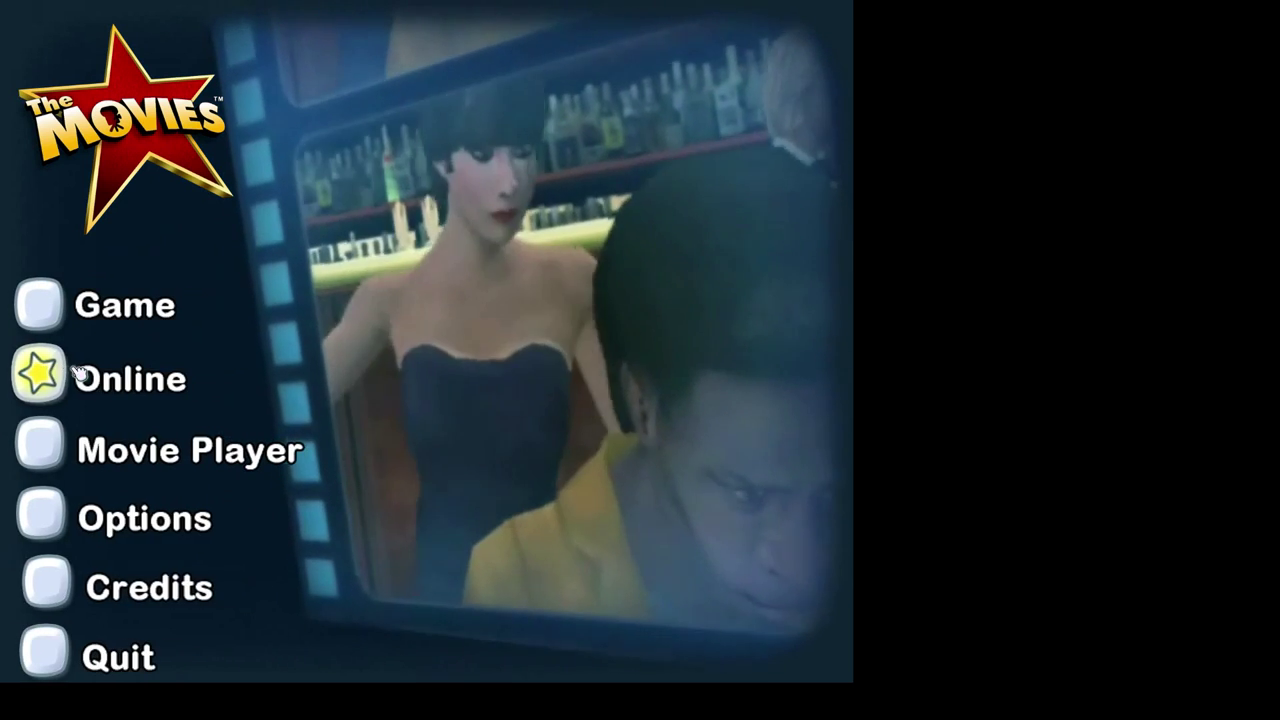
click(50, 664)
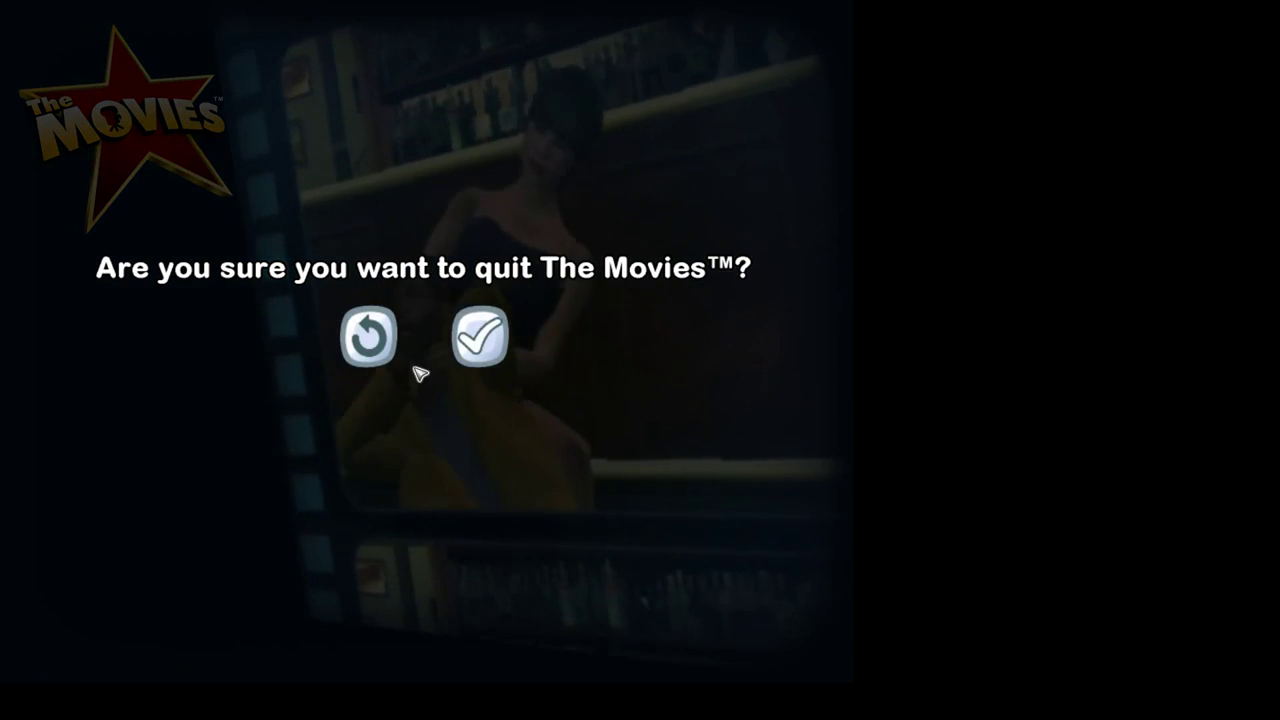
click(482, 358)
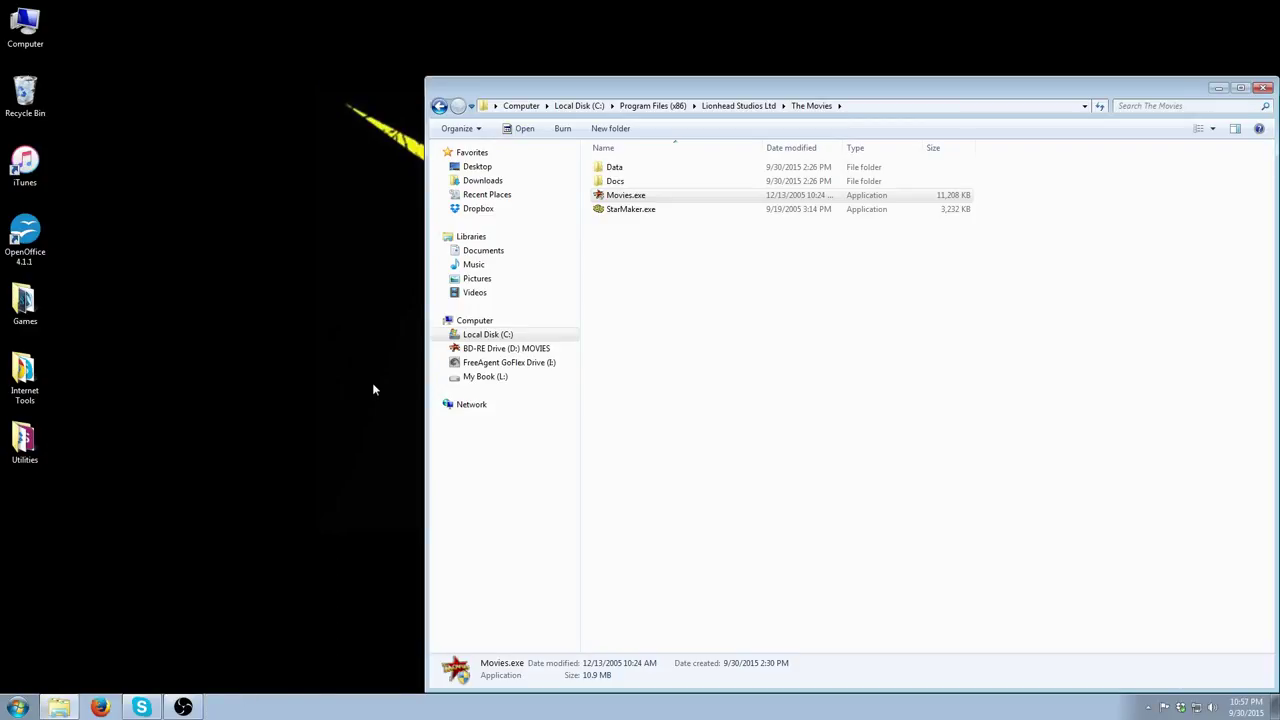
- Search Windows for regedit and open the Registry Editor
click(12, 707)
click(31, 670)
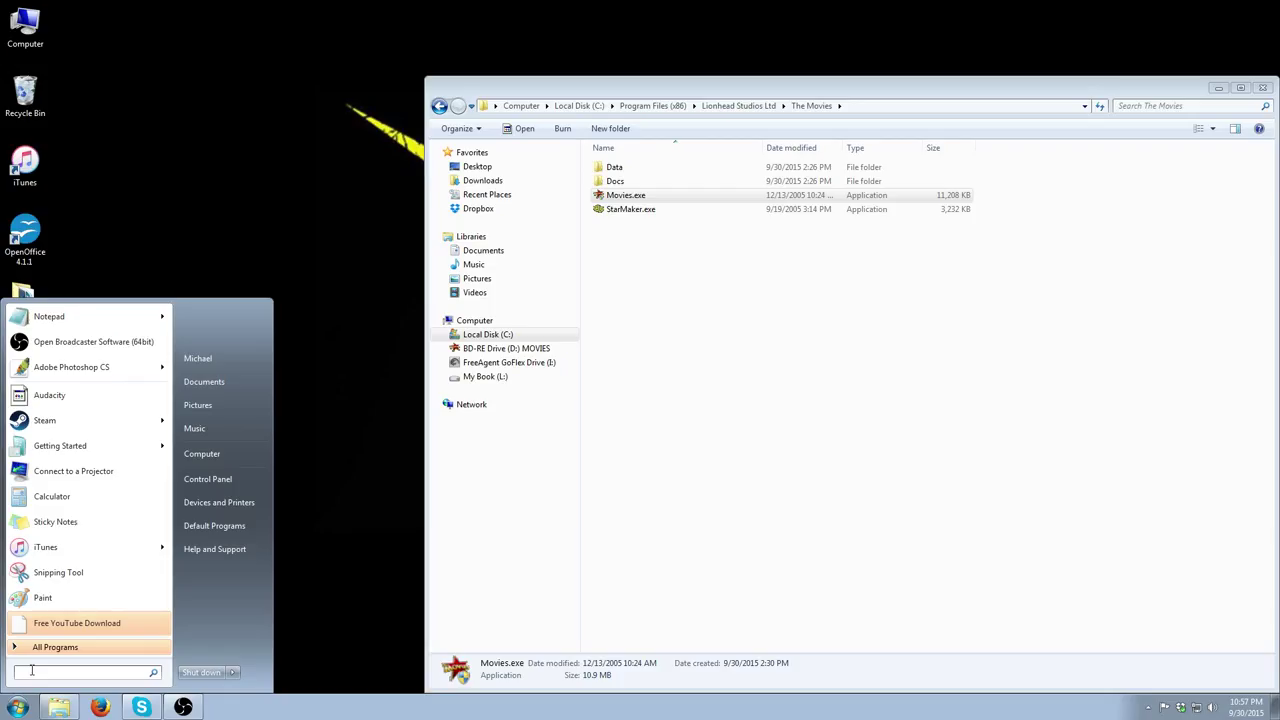
text(reg)
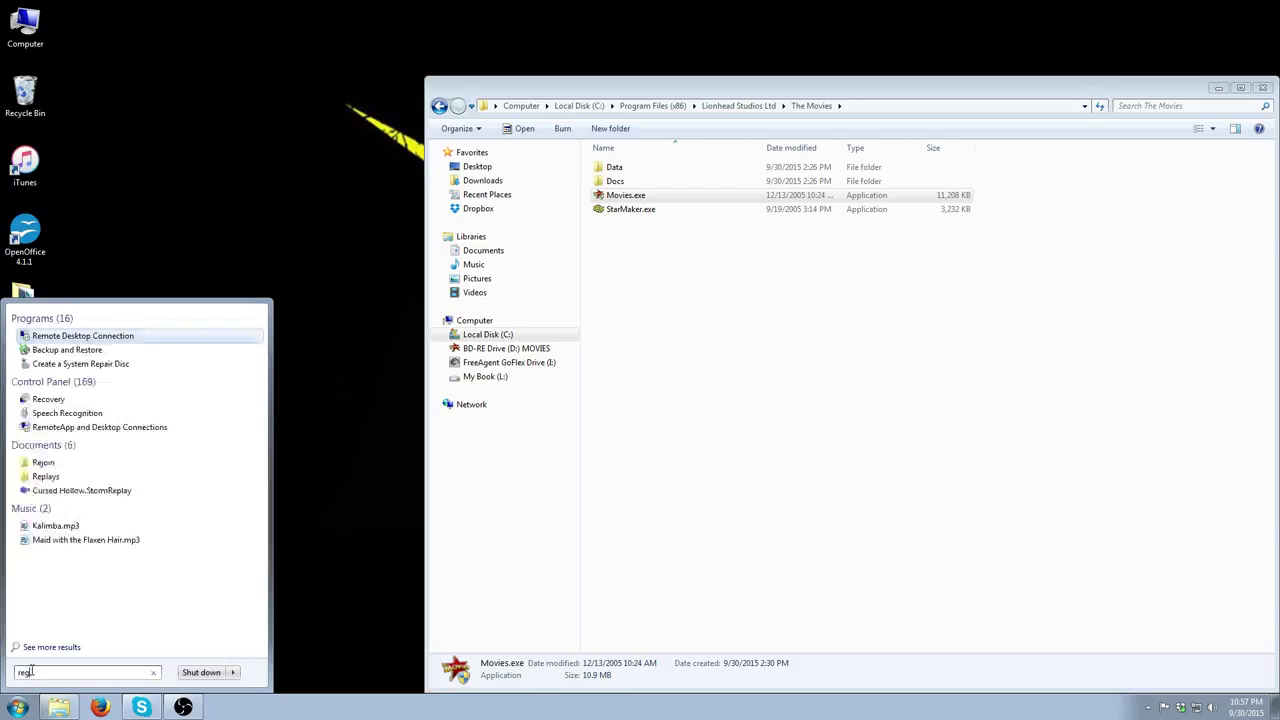
text(edit)
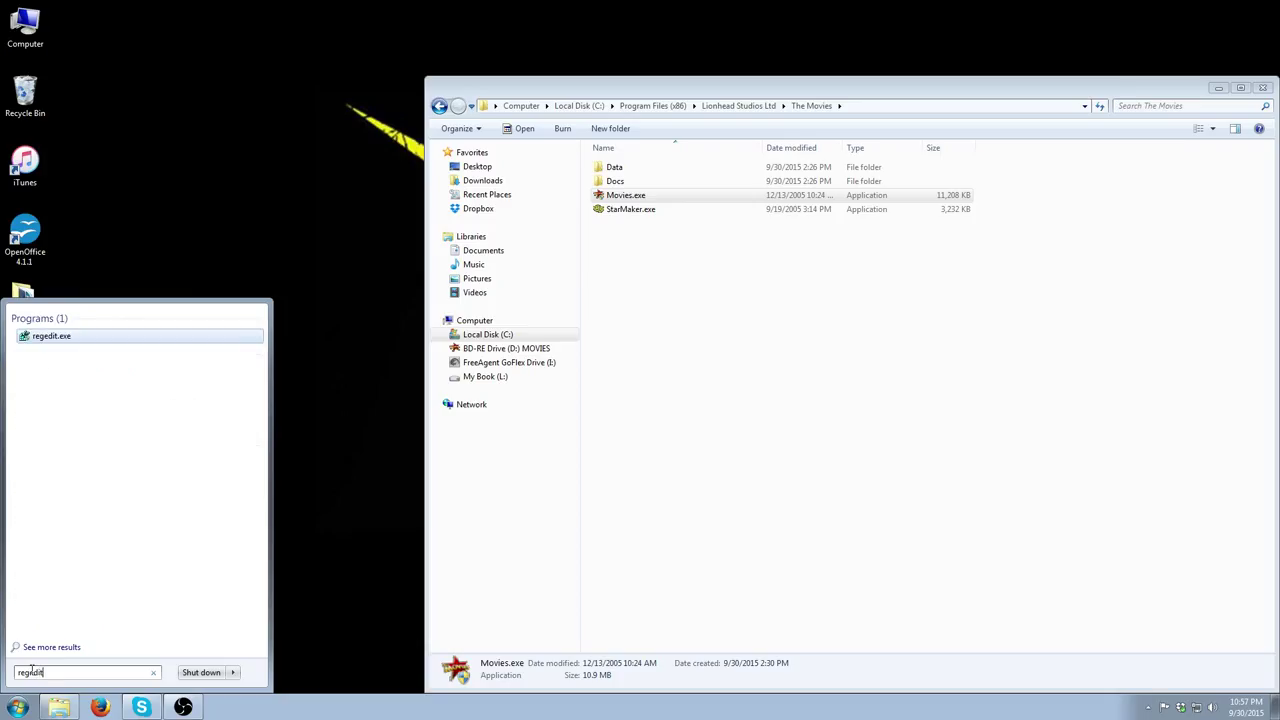
click(52, 338)
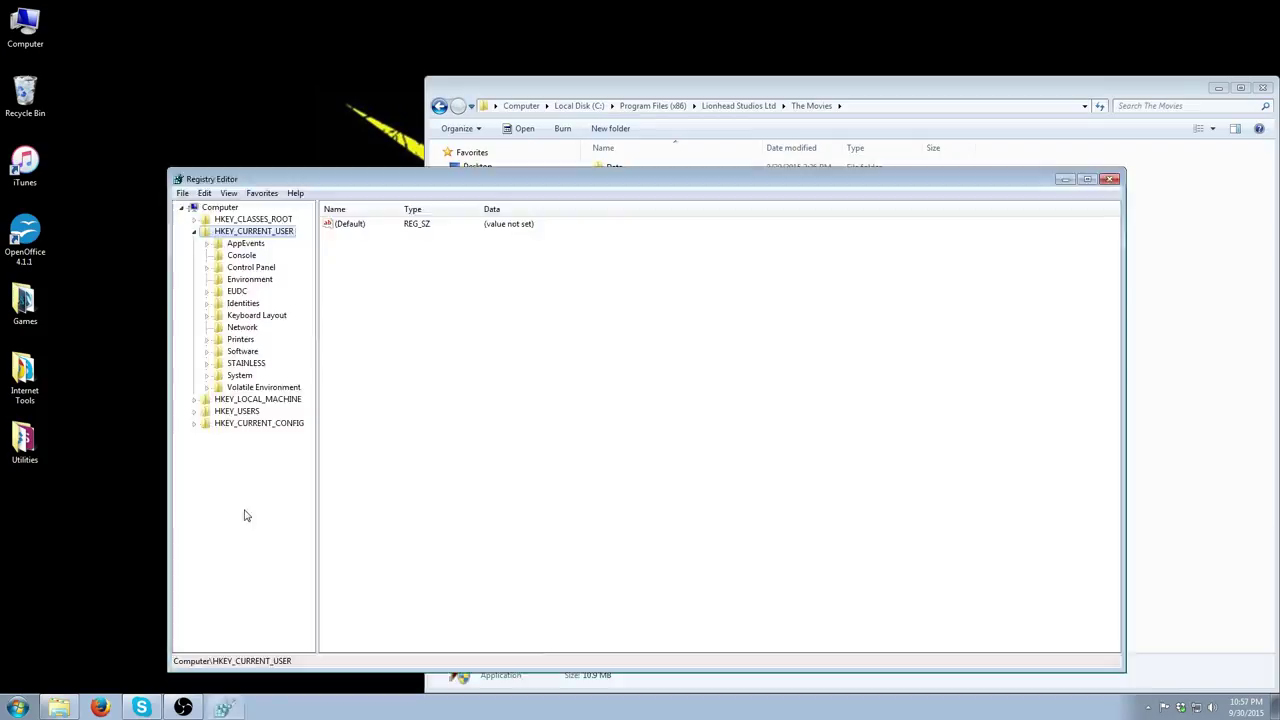
- Open the registry key HKEY_CURRENT_USER\Software\Lionhead Studios Ltd\TheMovies
click(194, 231)
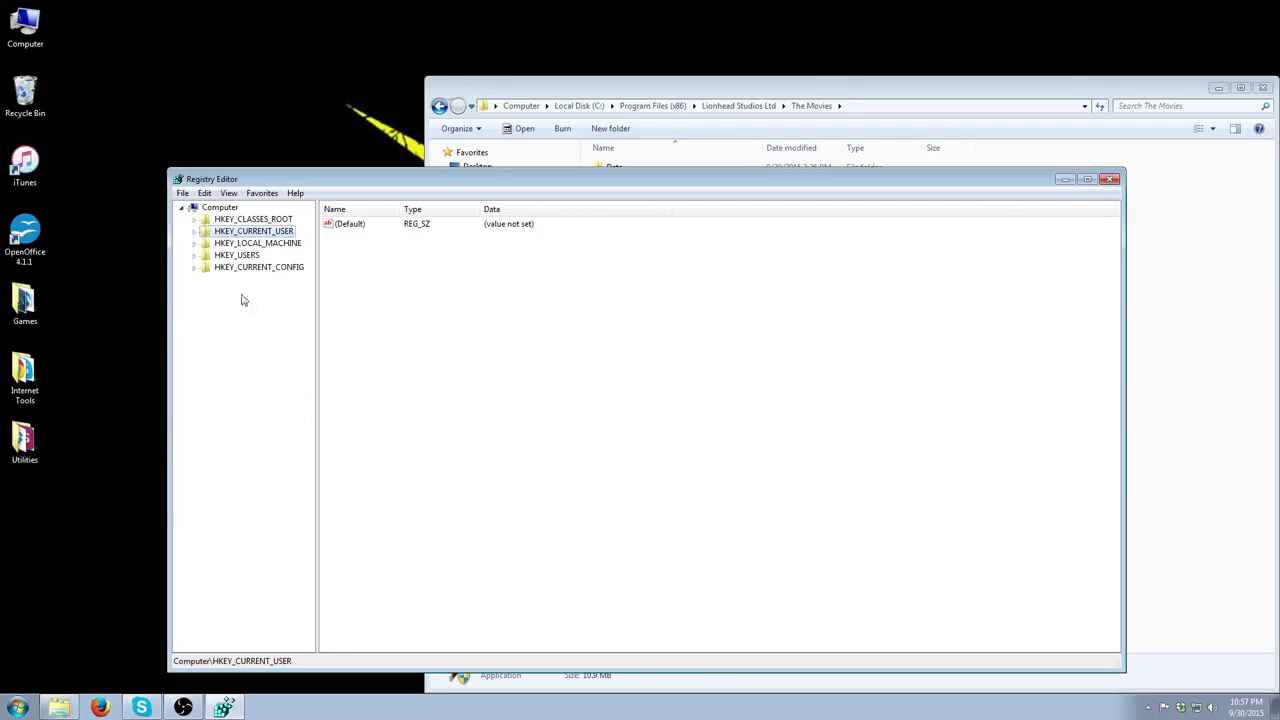
click(195, 233)
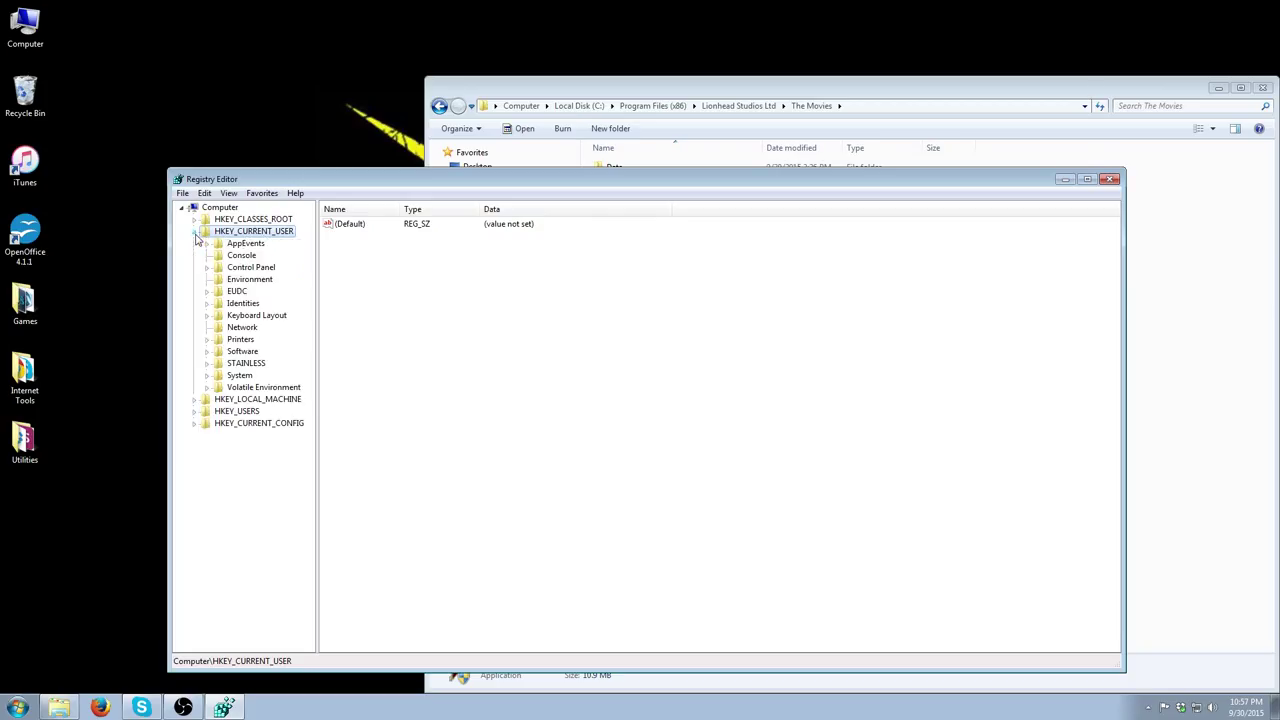
click(208, 352)
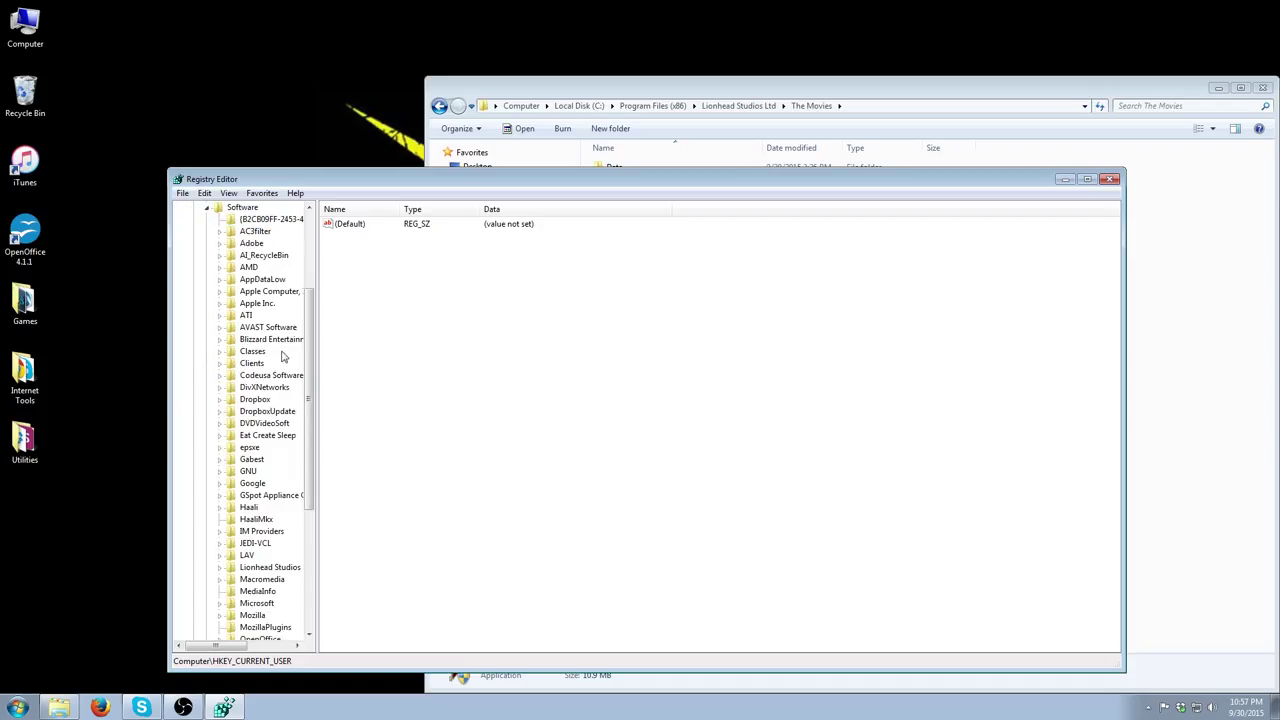
click(220, 568)
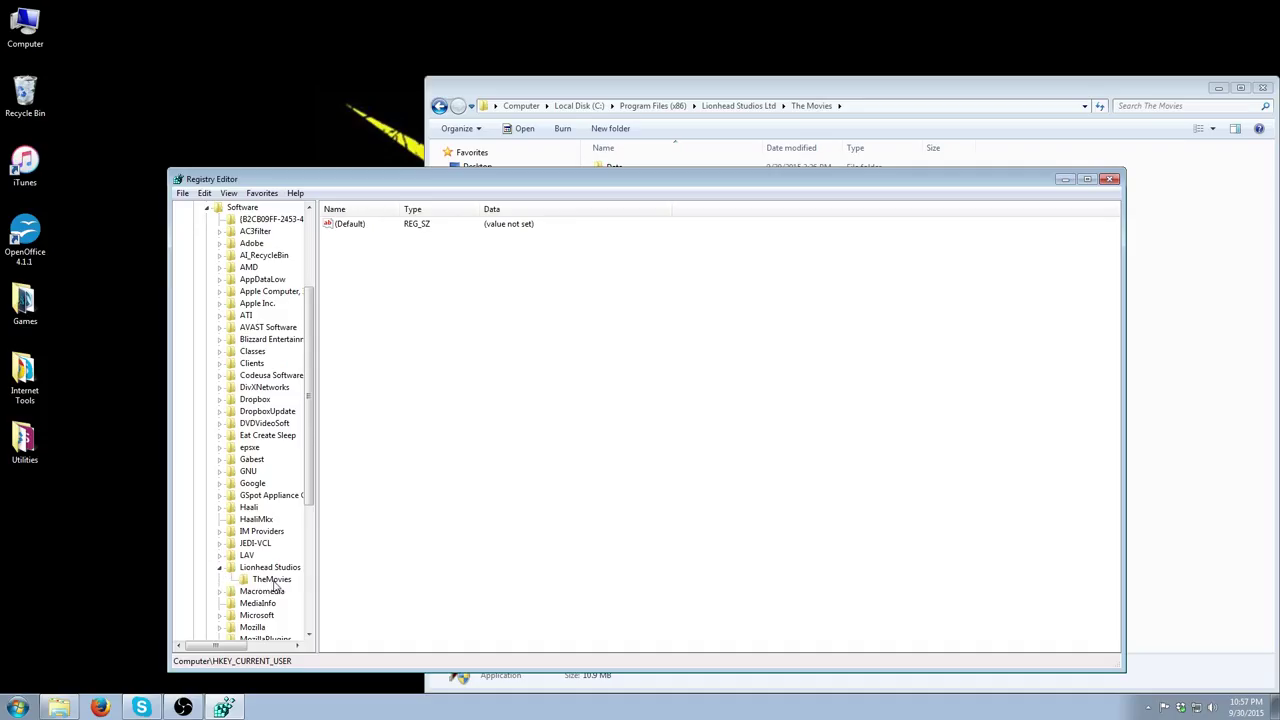
click(271, 580)
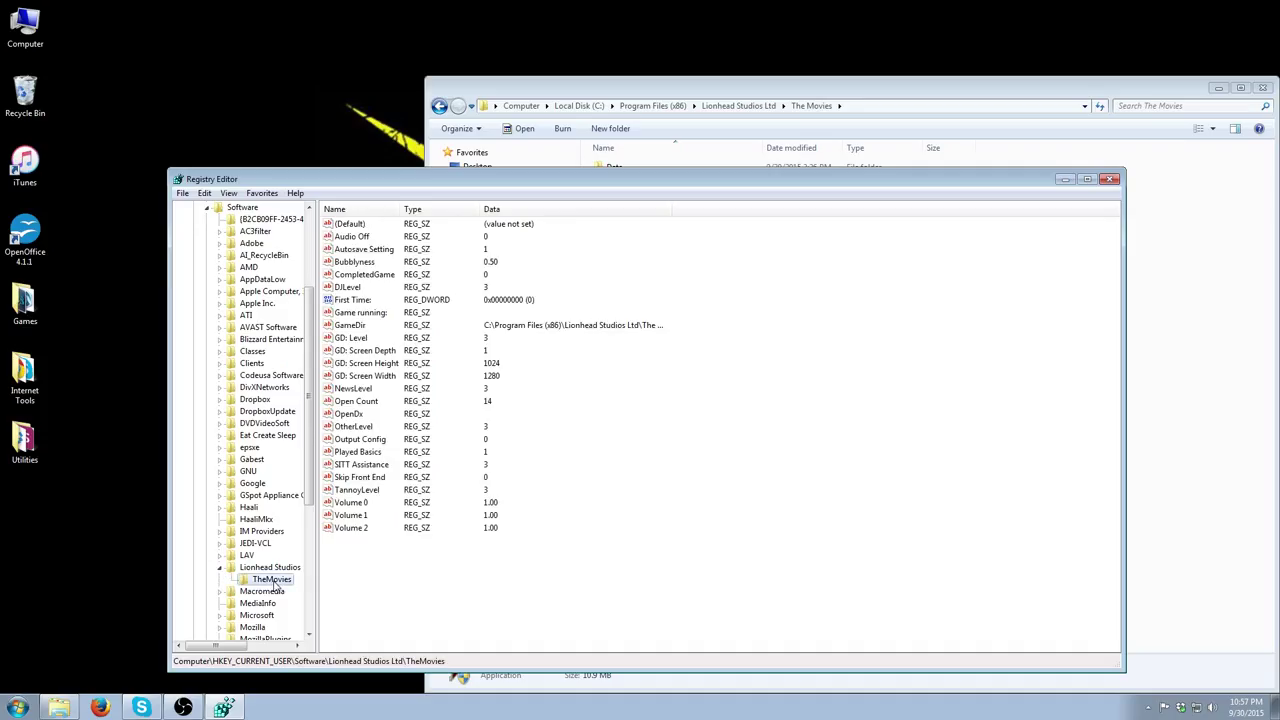
- Set the GD: Screen Width value of the TheMovies registry key to 1920
click(350, 378)
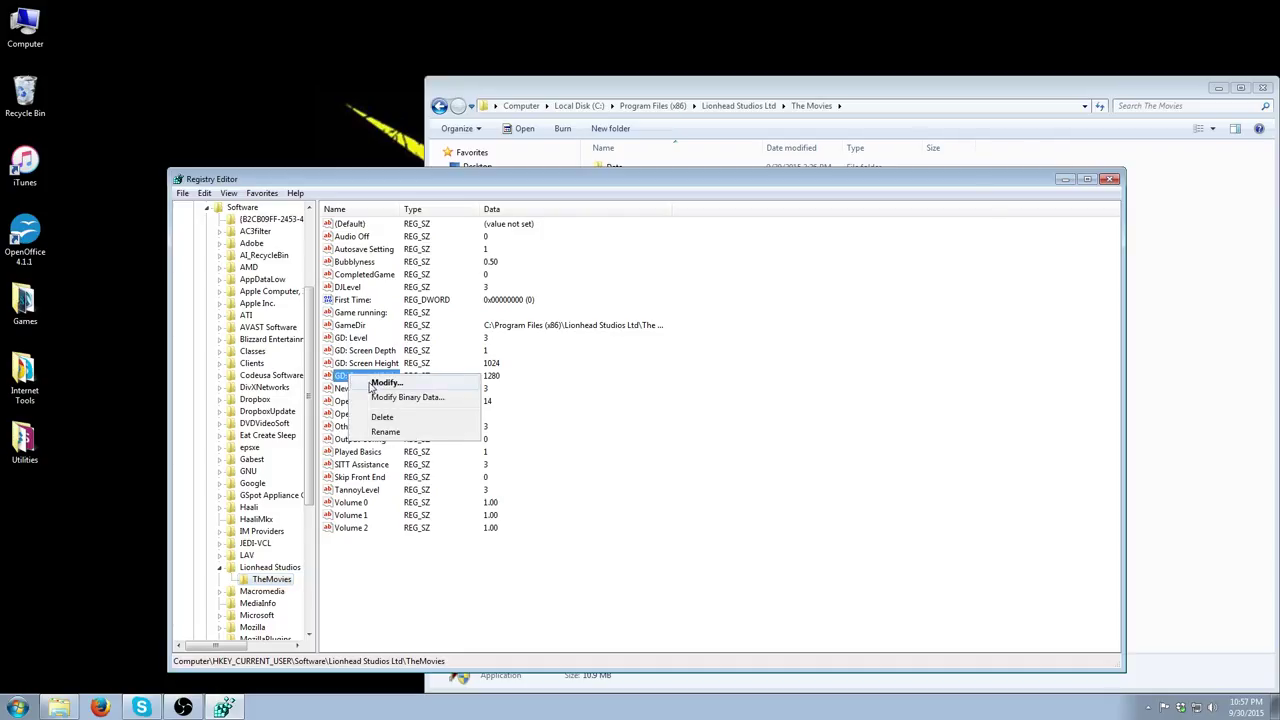
click(372, 384)
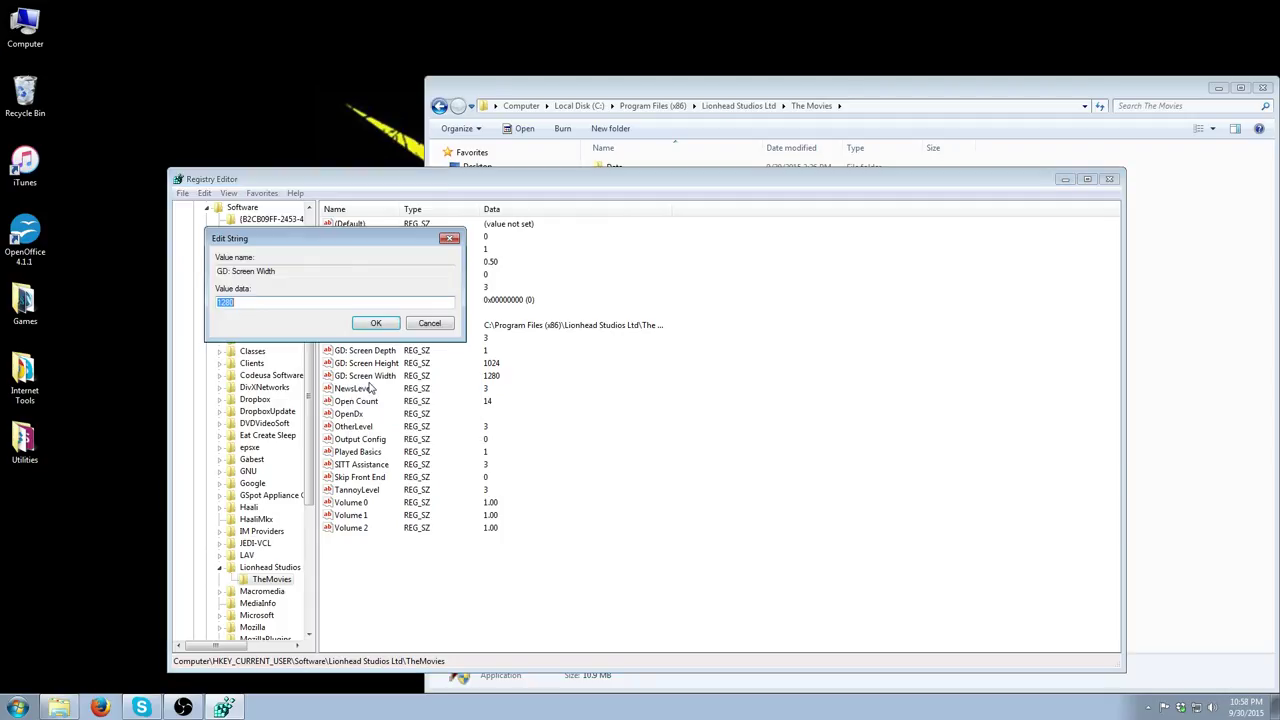
text(19)
click(378, 324)
- Set the GD: Screen Height value of the TheMovies registry key to 1080
click(362, 365)
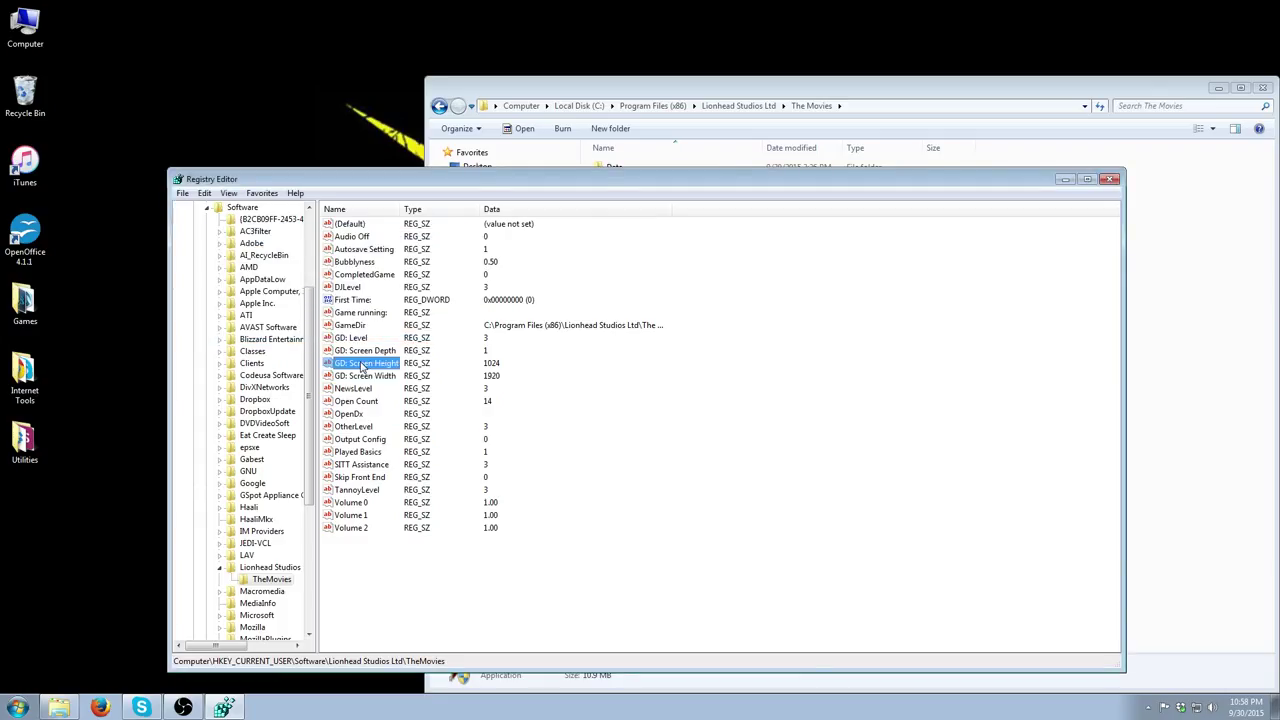
right_click(362, 365)
click(389, 372)
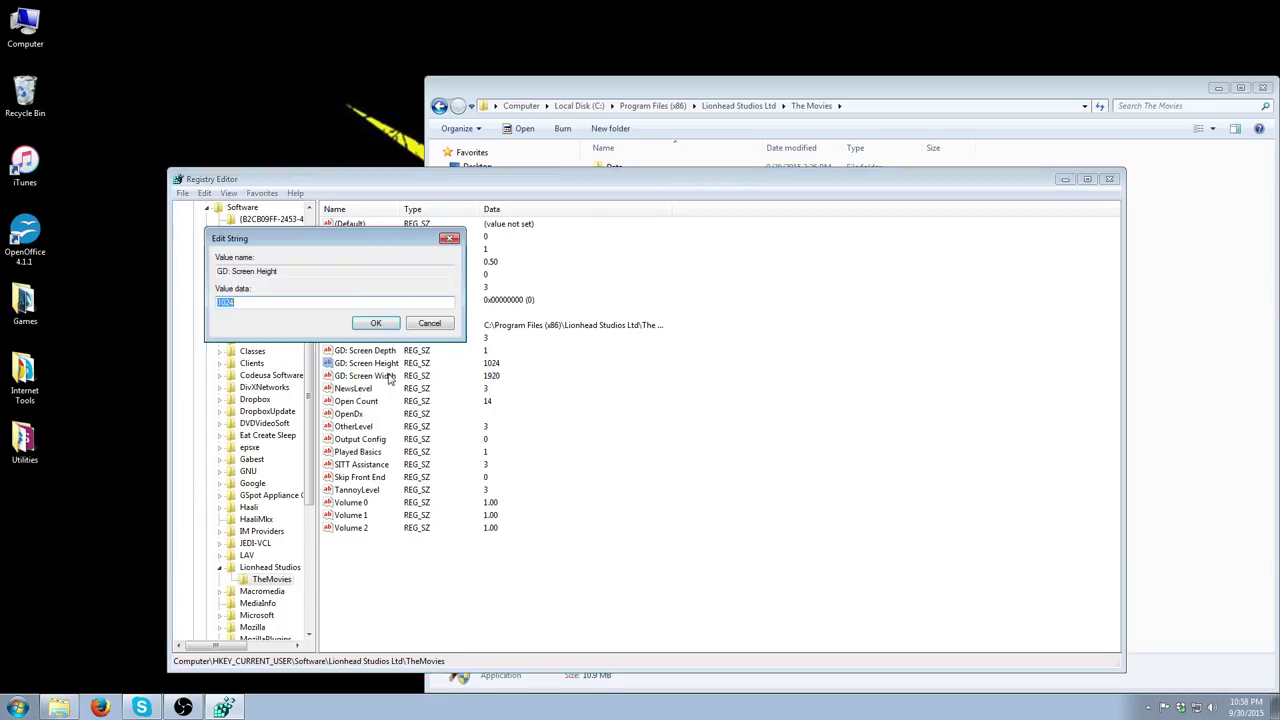
text(10)
click(376, 323)
- Exit the Registry Editor and launch Movies.exe from the game's installation folder
click(182, 195)
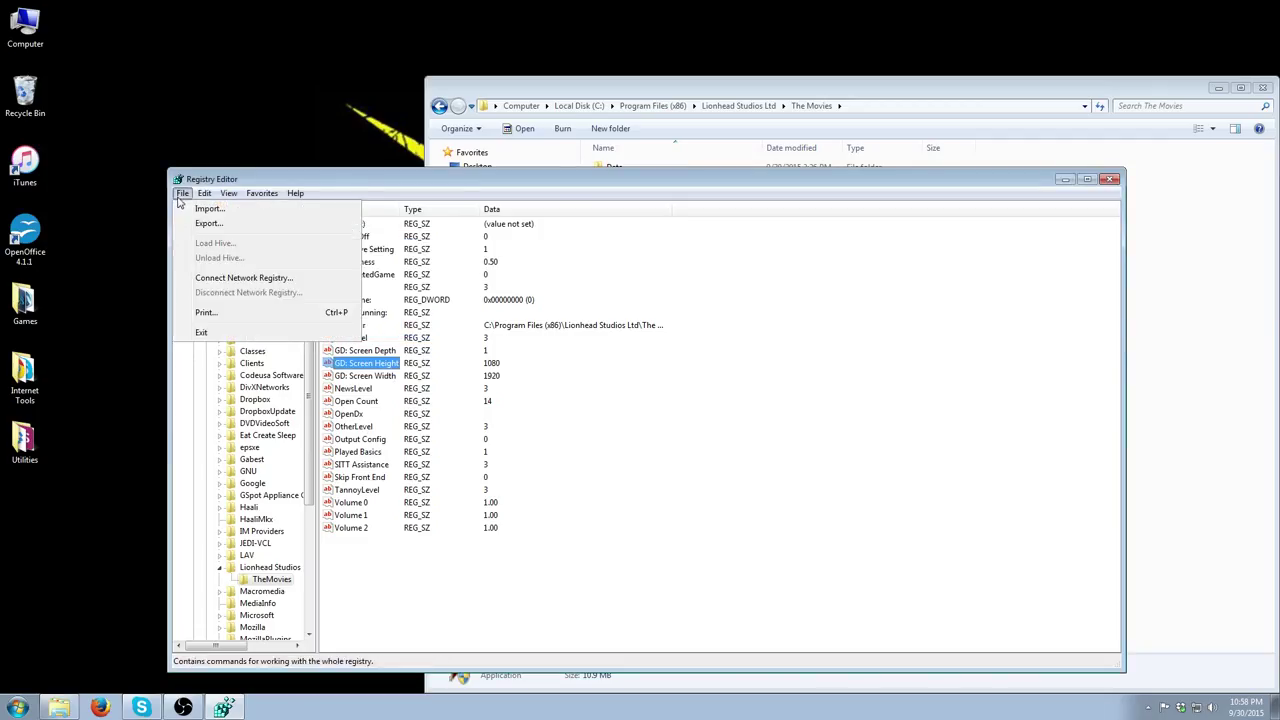
click(225, 333)
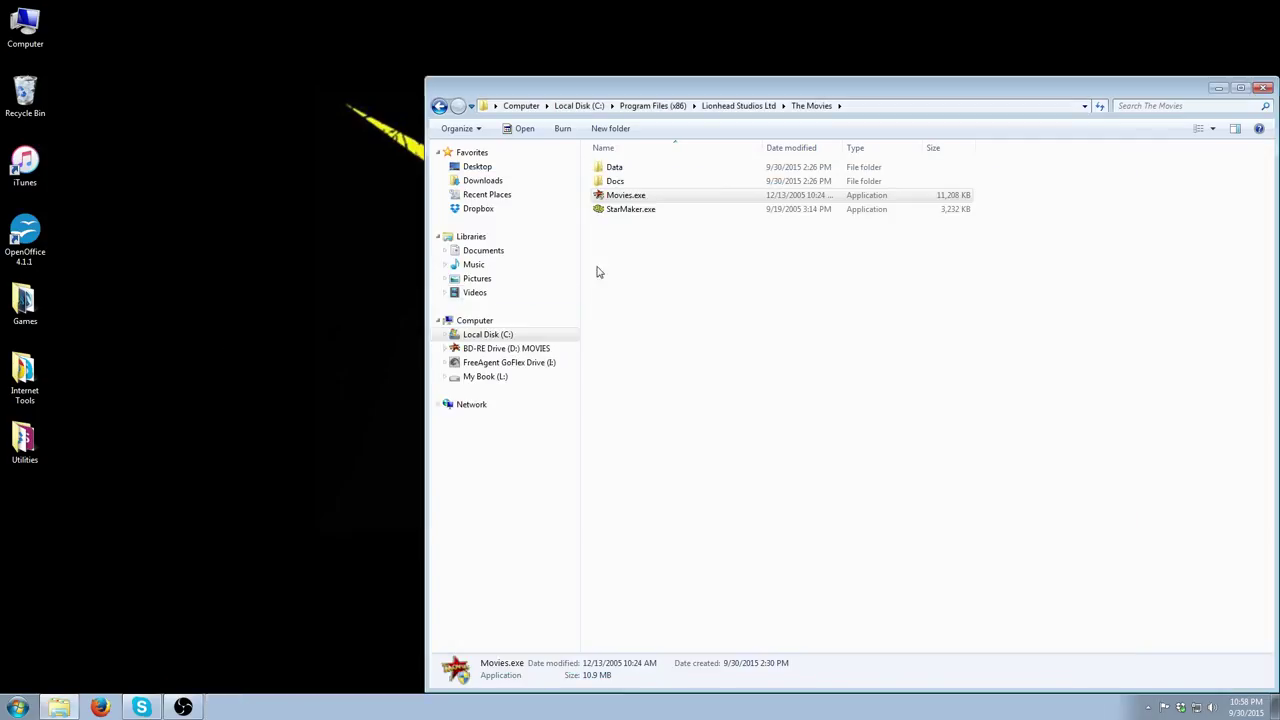
click(622, 198)
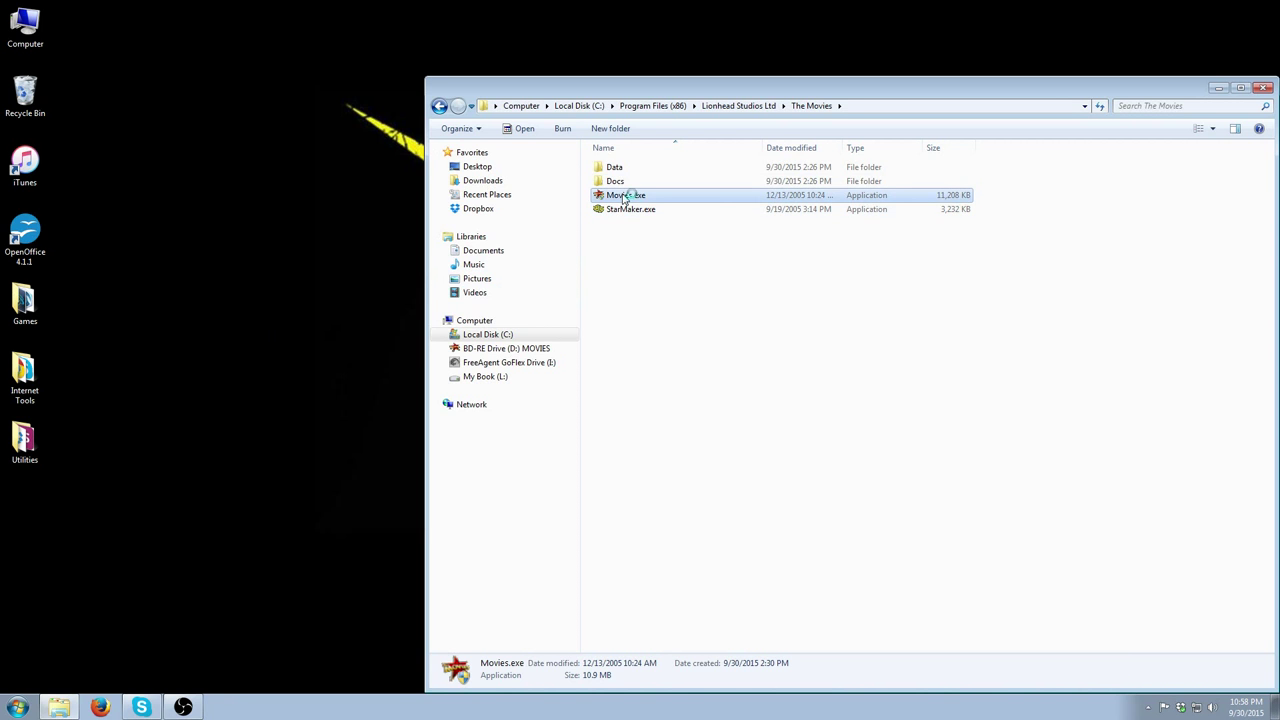